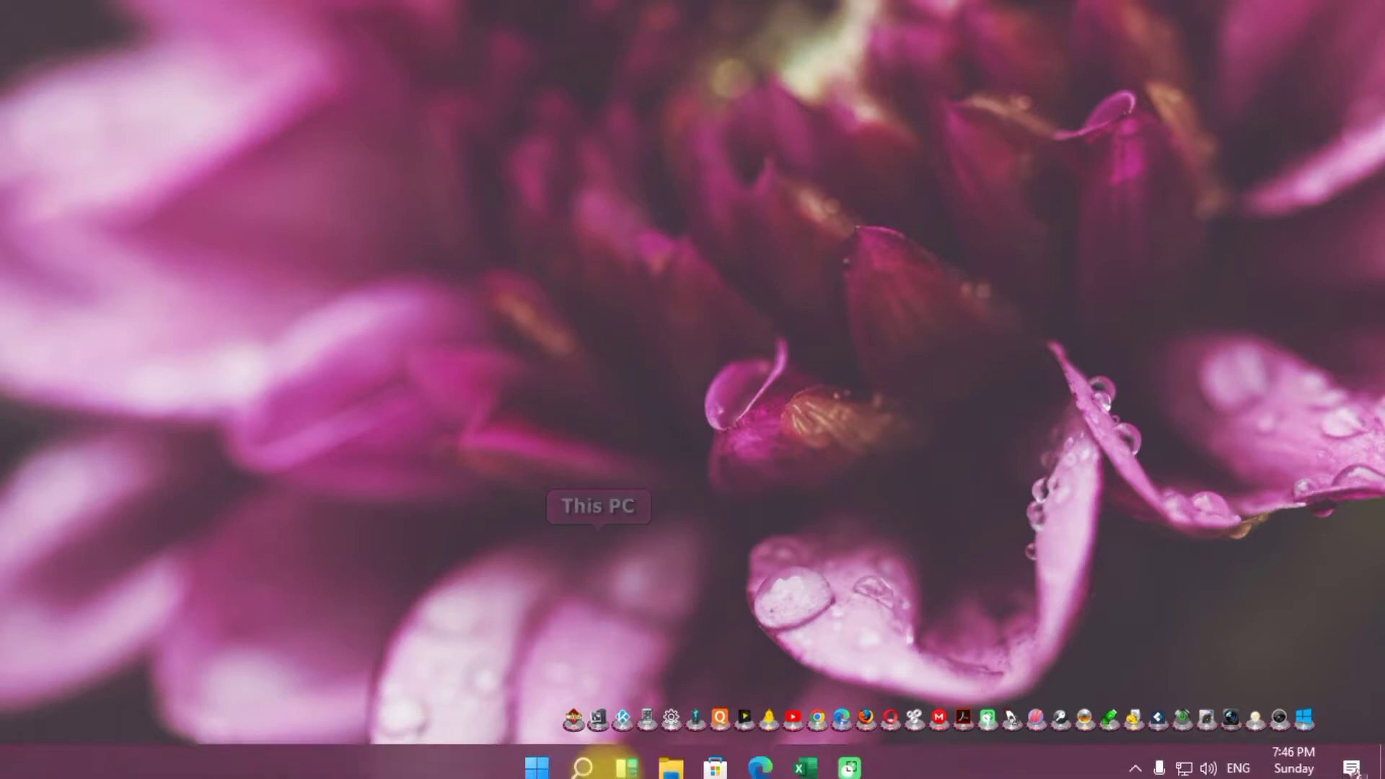
Step: Restore the minimised Excel workbook window so its blank Sheet1 is showing
{"action": "left_click", "coordinate": [805, 766]}
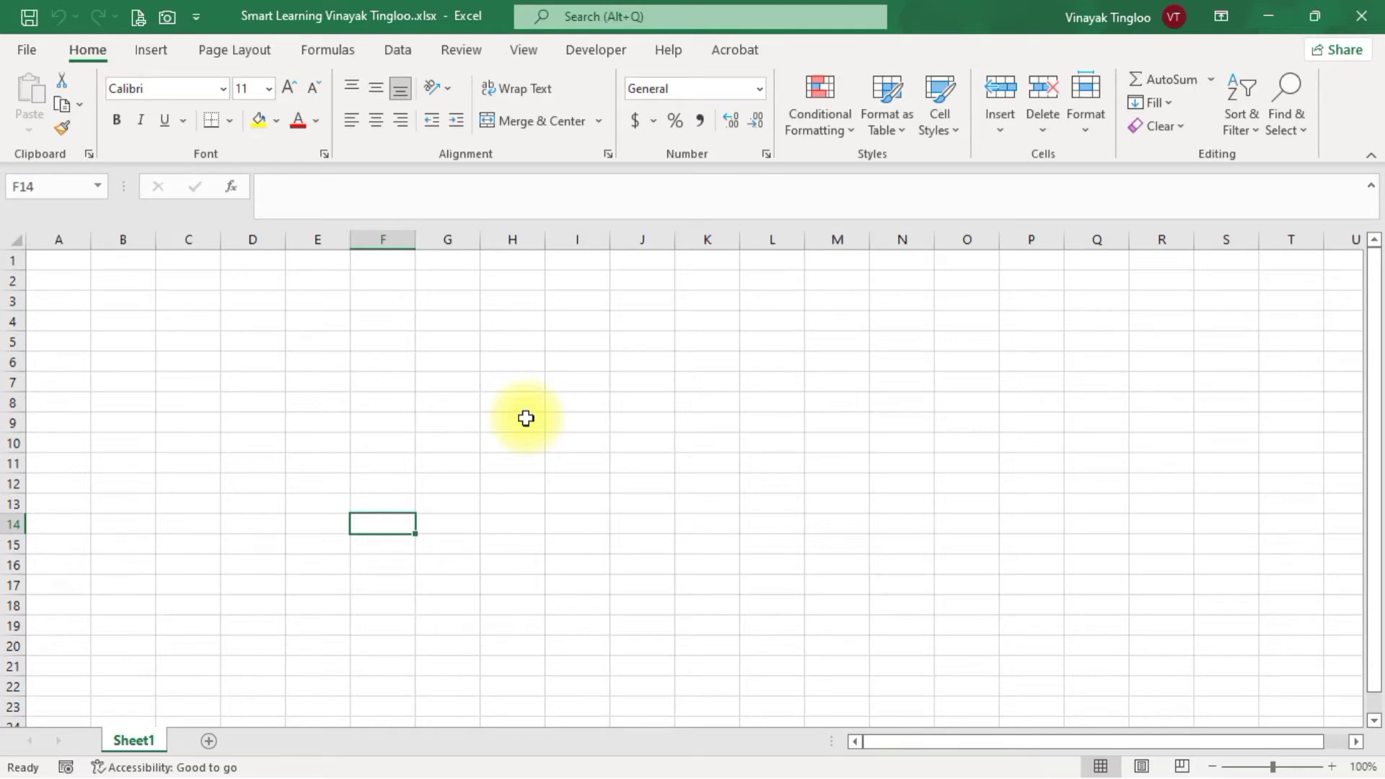
{"action": "right_click", "coordinate": [137, 740]}
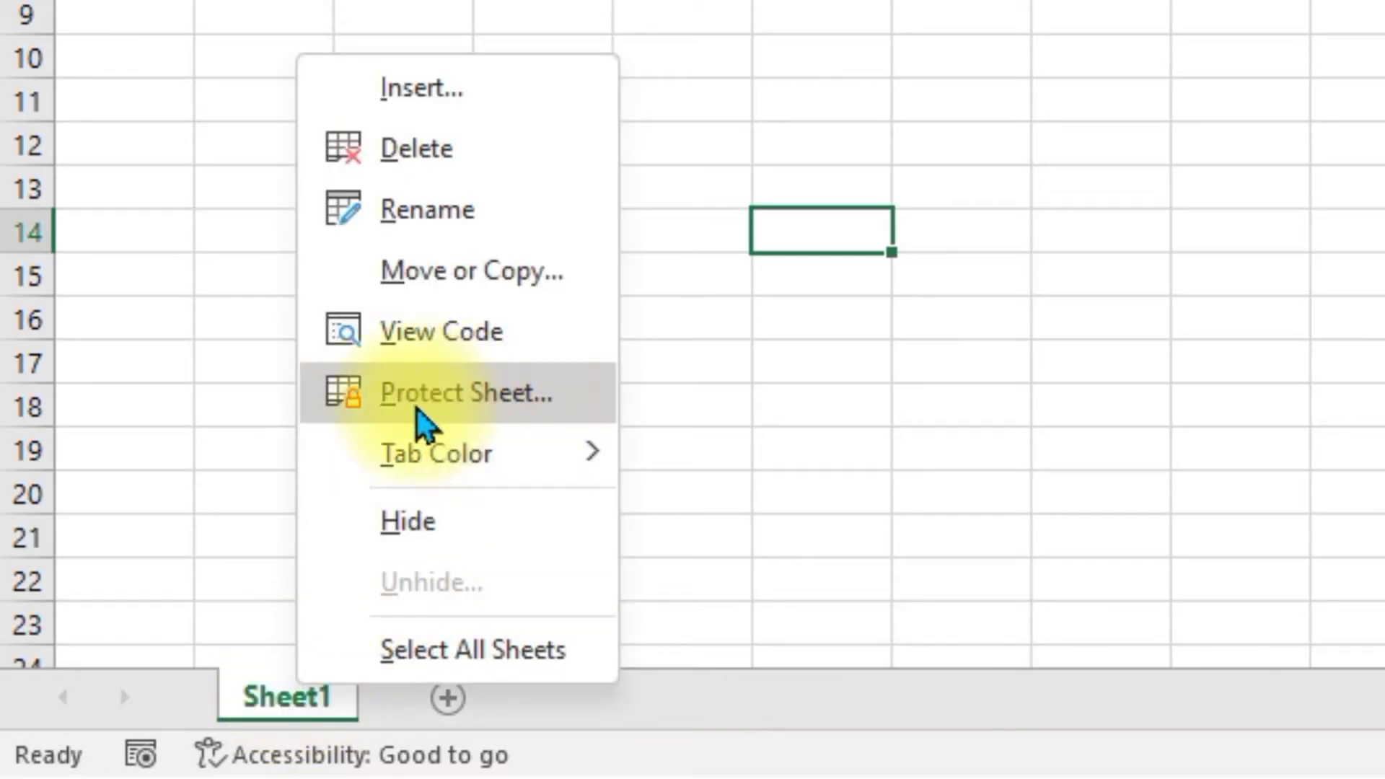
{"action": "left_click", "coordinate": [973, 339]}
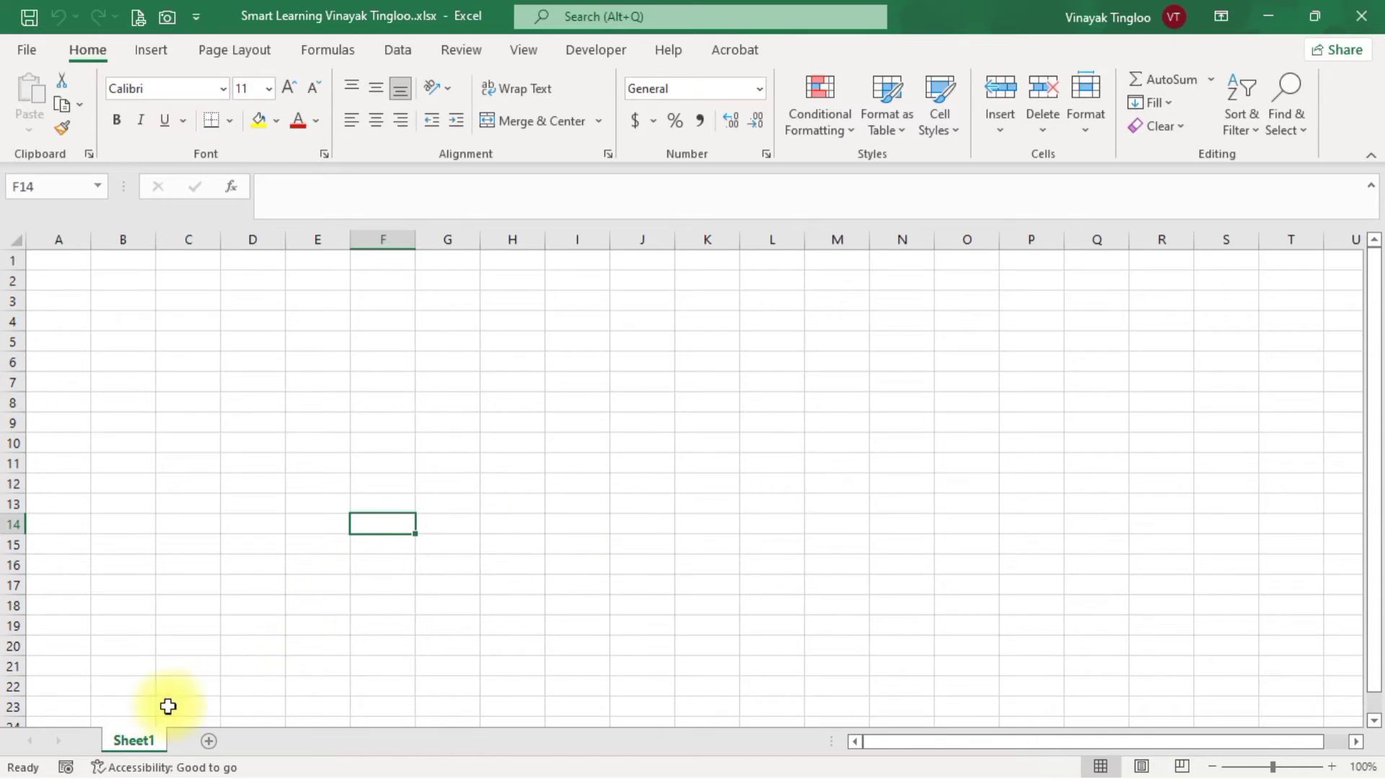
{"action": "right_click", "coordinate": [133, 740]}
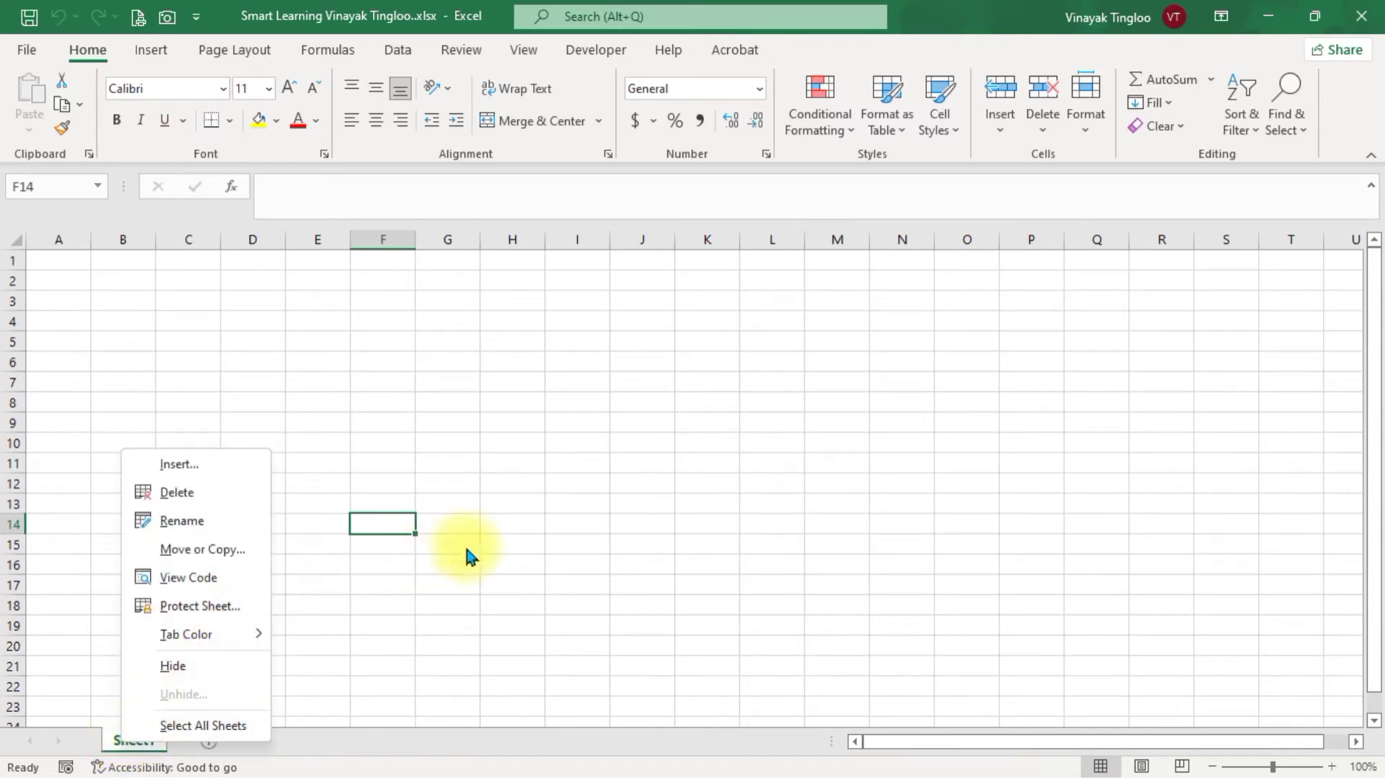
{"action": "left_click", "coordinate": [554, 466]}
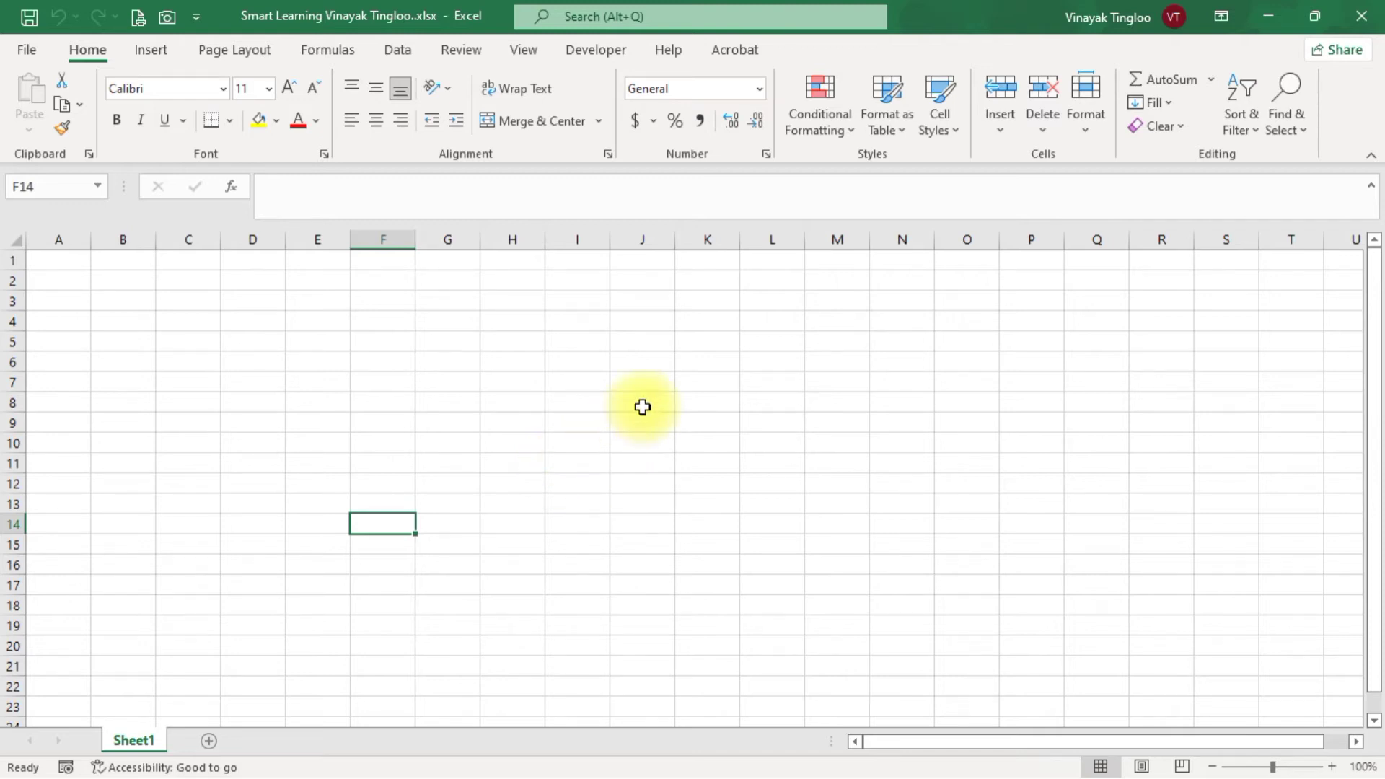
{"action": "left_click", "coordinate": [660, 390]}
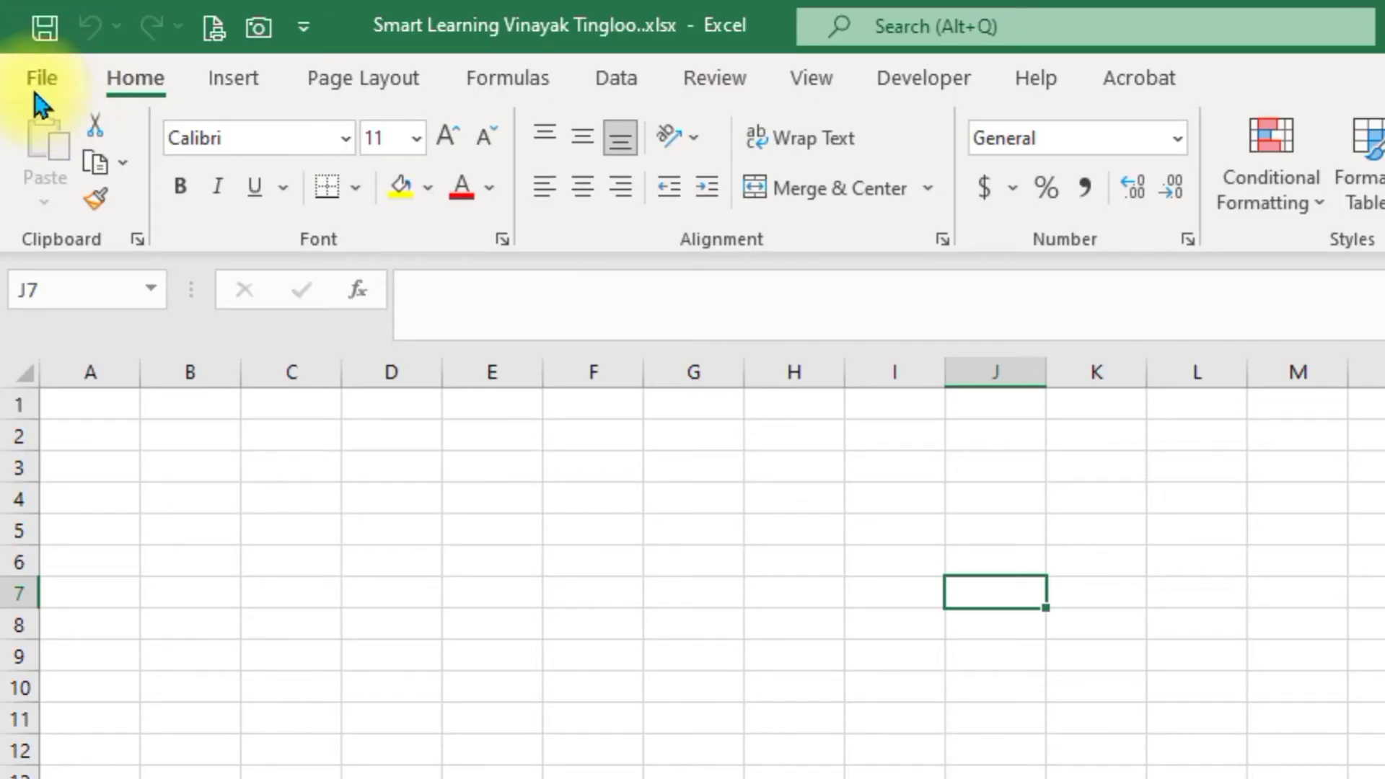
{"action": "left_click", "coordinate": [42, 77]}
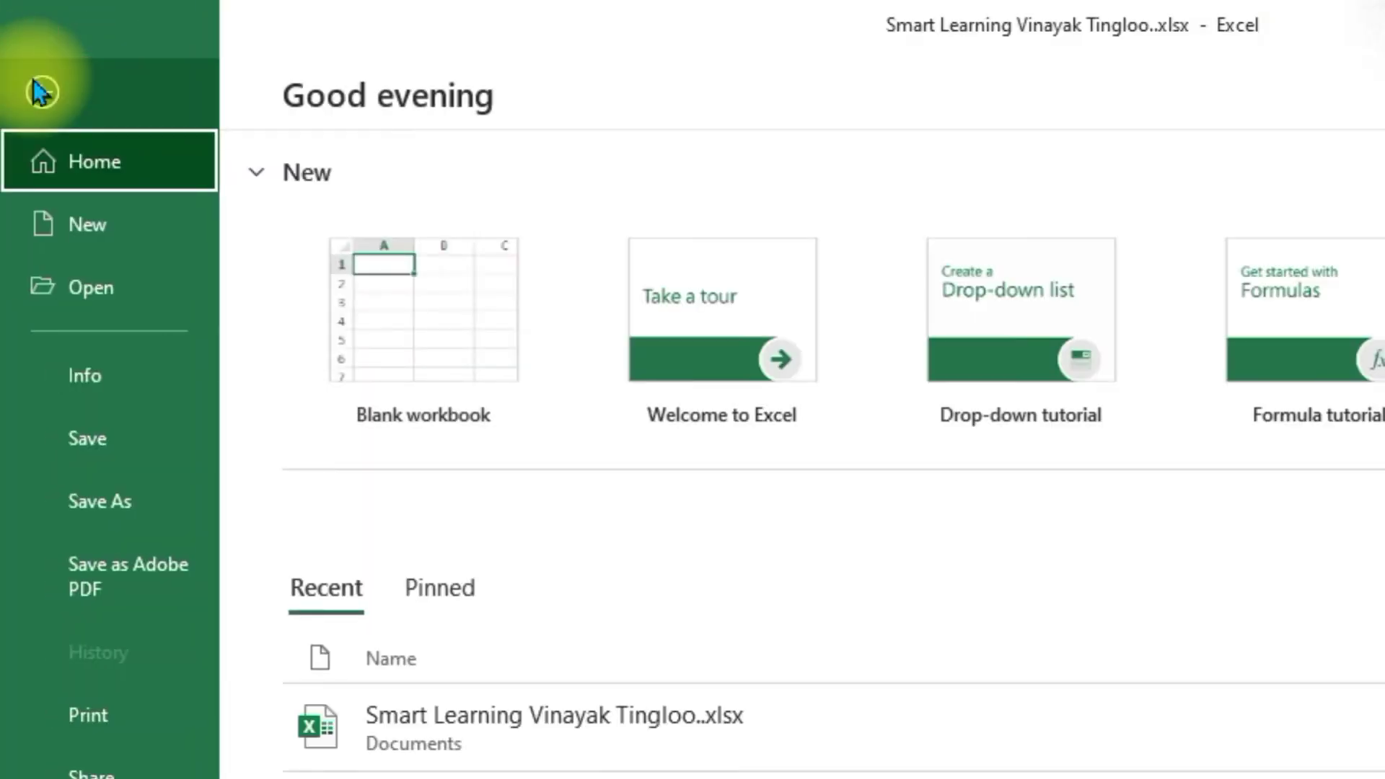
{"action": "left_click", "coordinate": [121, 386]}
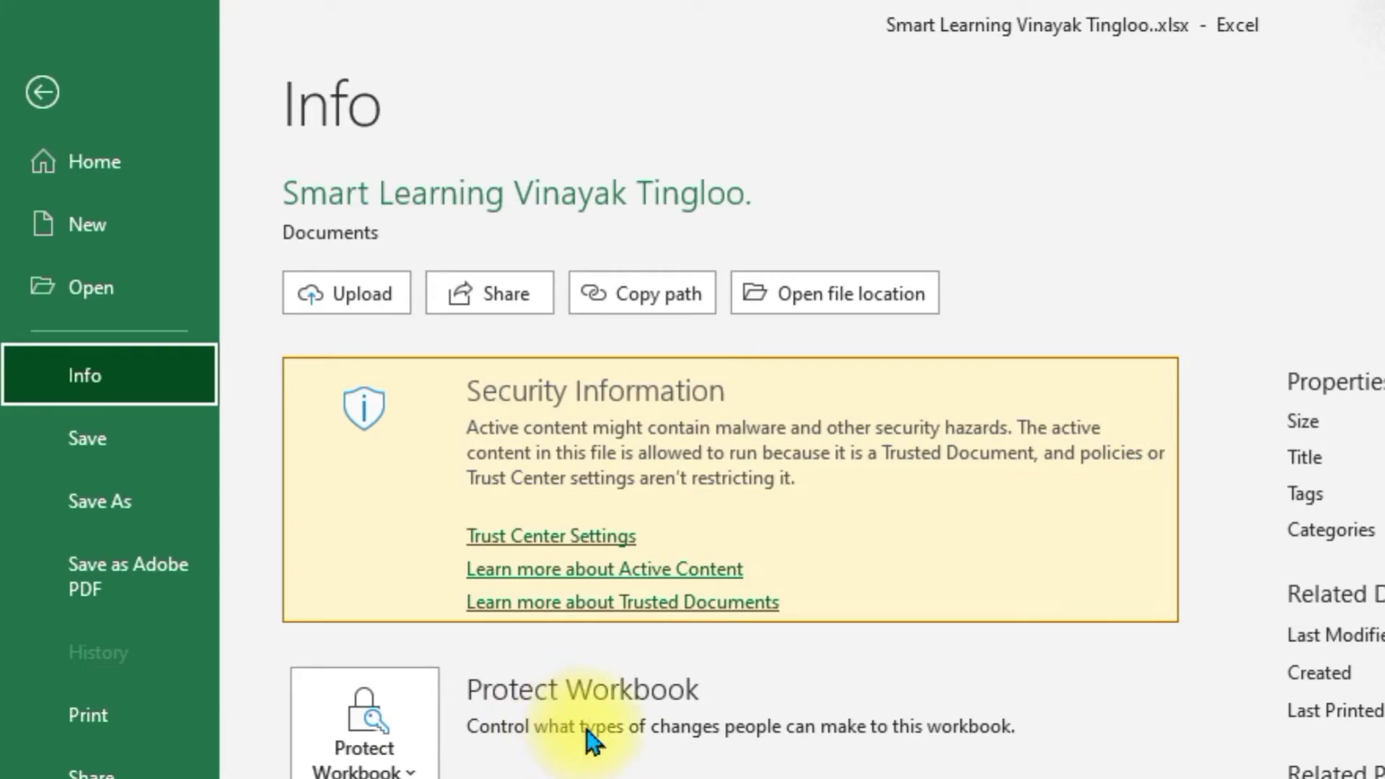
{"action": "left_click", "coordinate": [404, 764]}
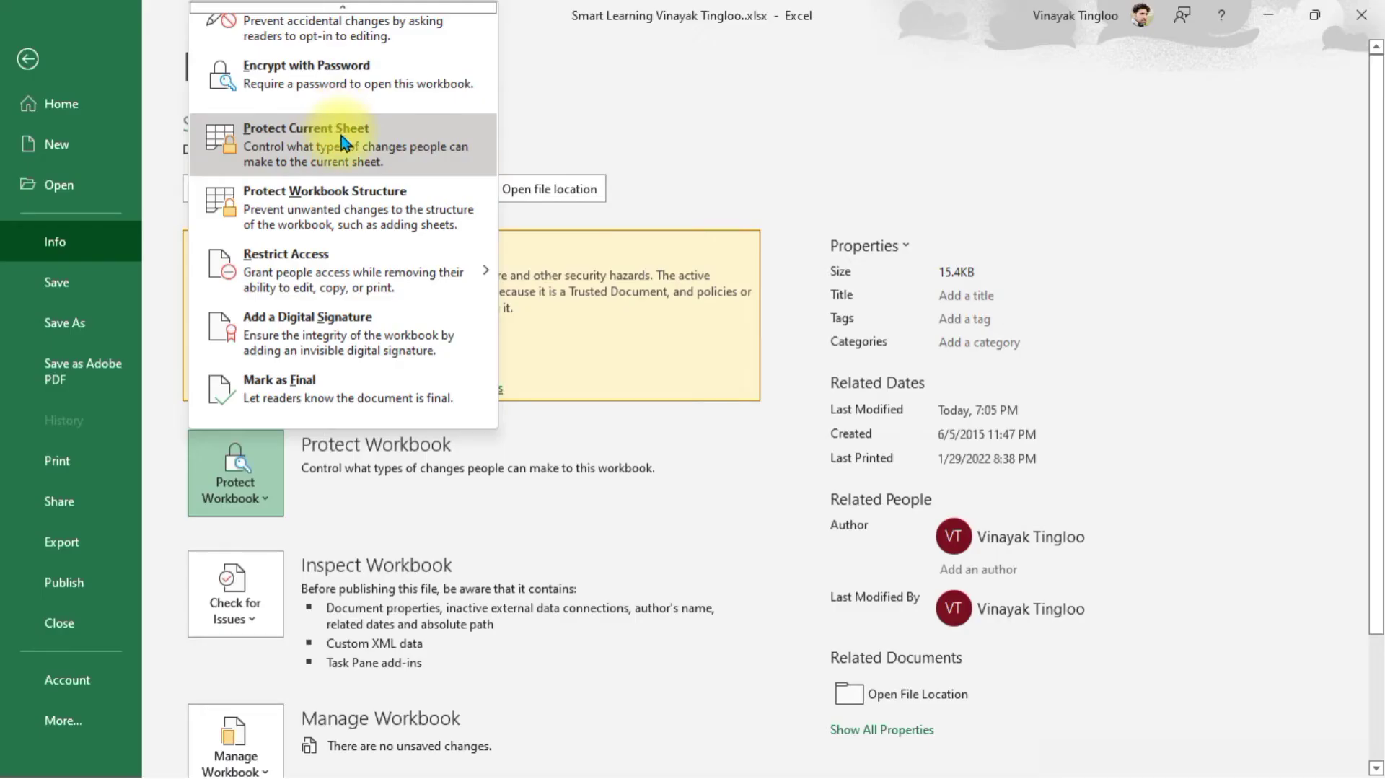
{"action": "left_click", "coordinate": [29, 57]}
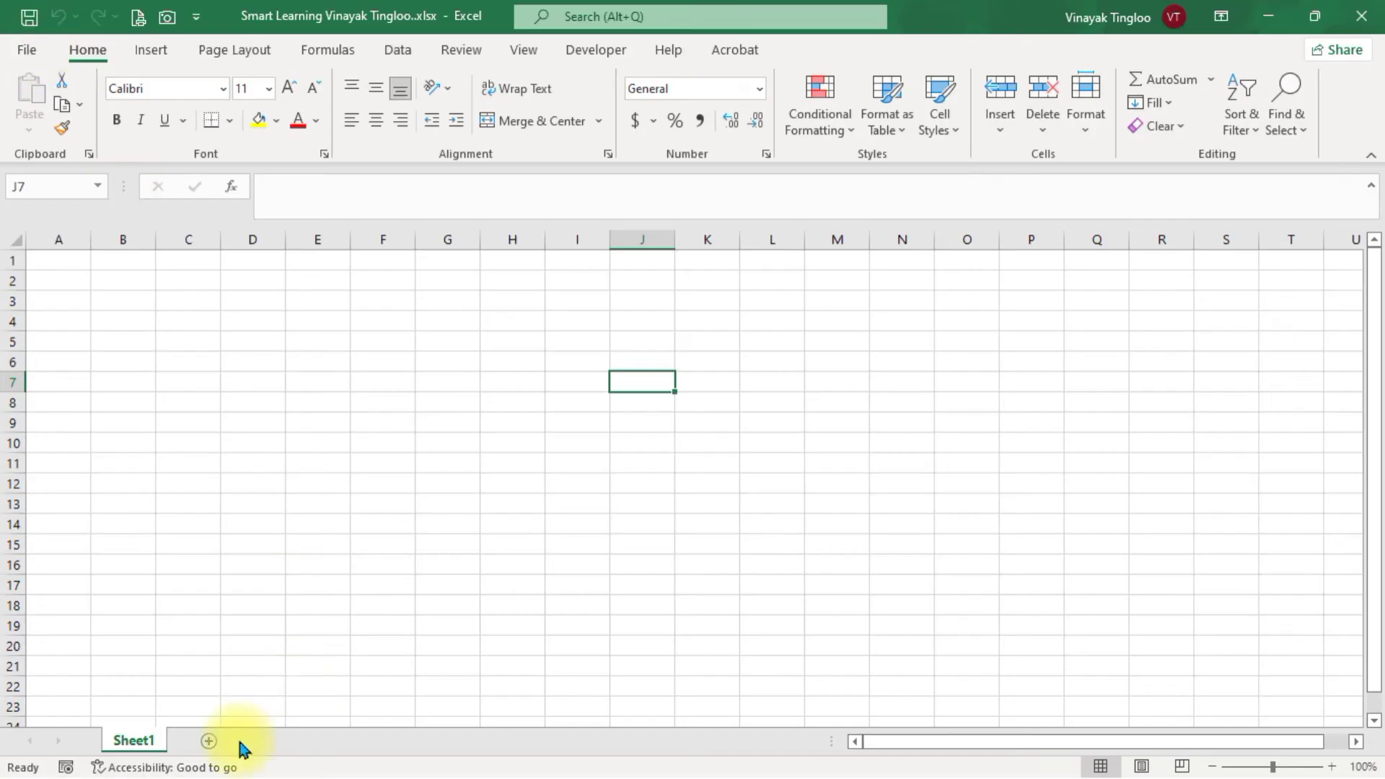
Step: Encrypt the workbook with a password to open, entering the password twice
{"action": "right_click", "coordinate": [134, 740]}
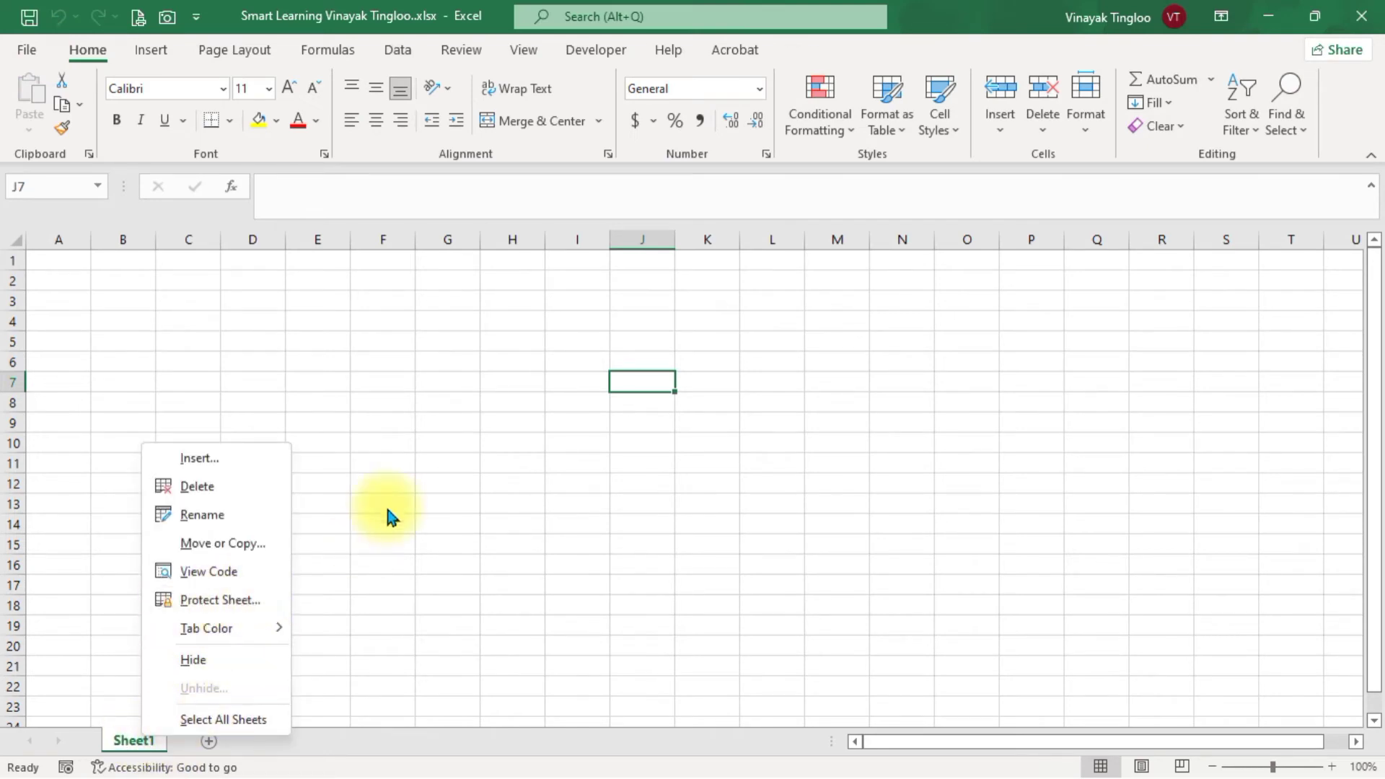
{"action": "left_click", "coordinate": [62, 37]}
{"action": "left_click", "coordinate": [29, 48]}
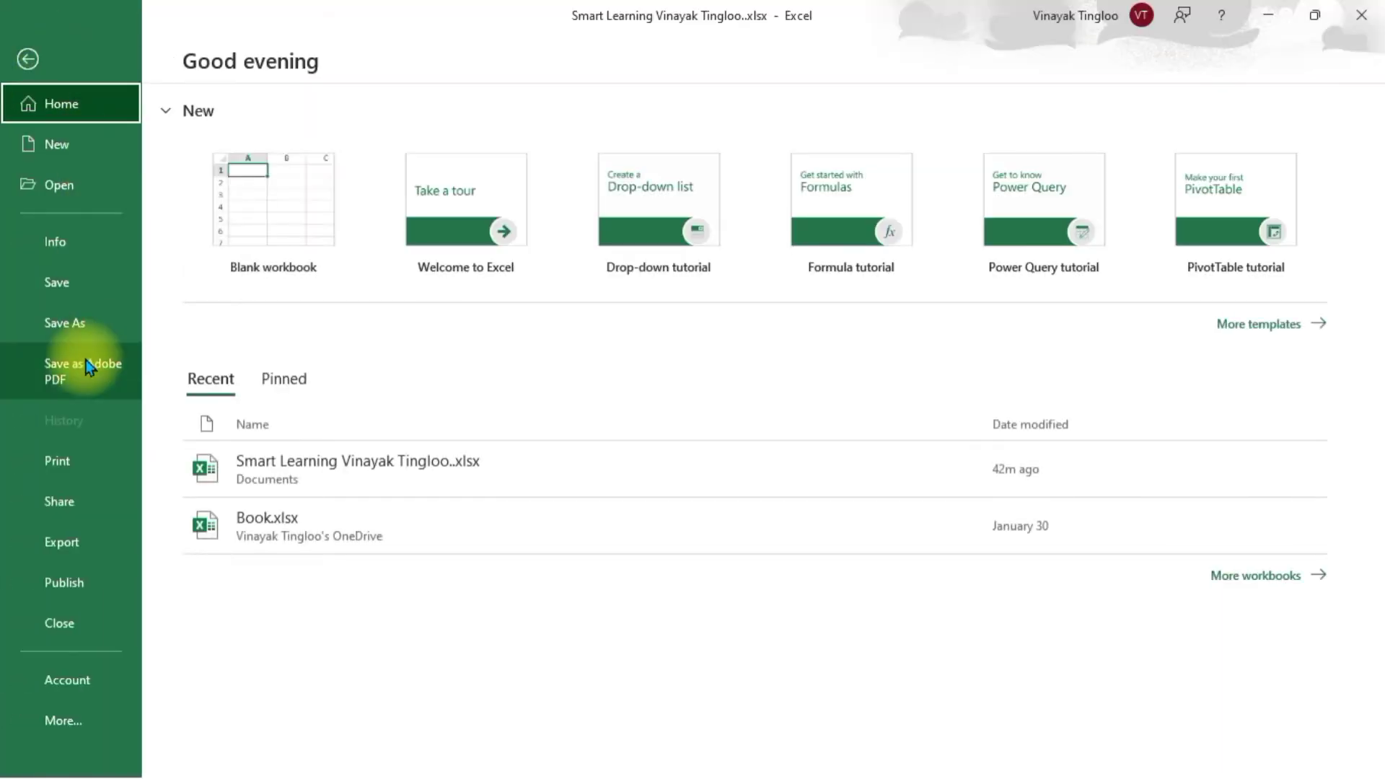
{"action": "left_click", "coordinate": [89, 239]}
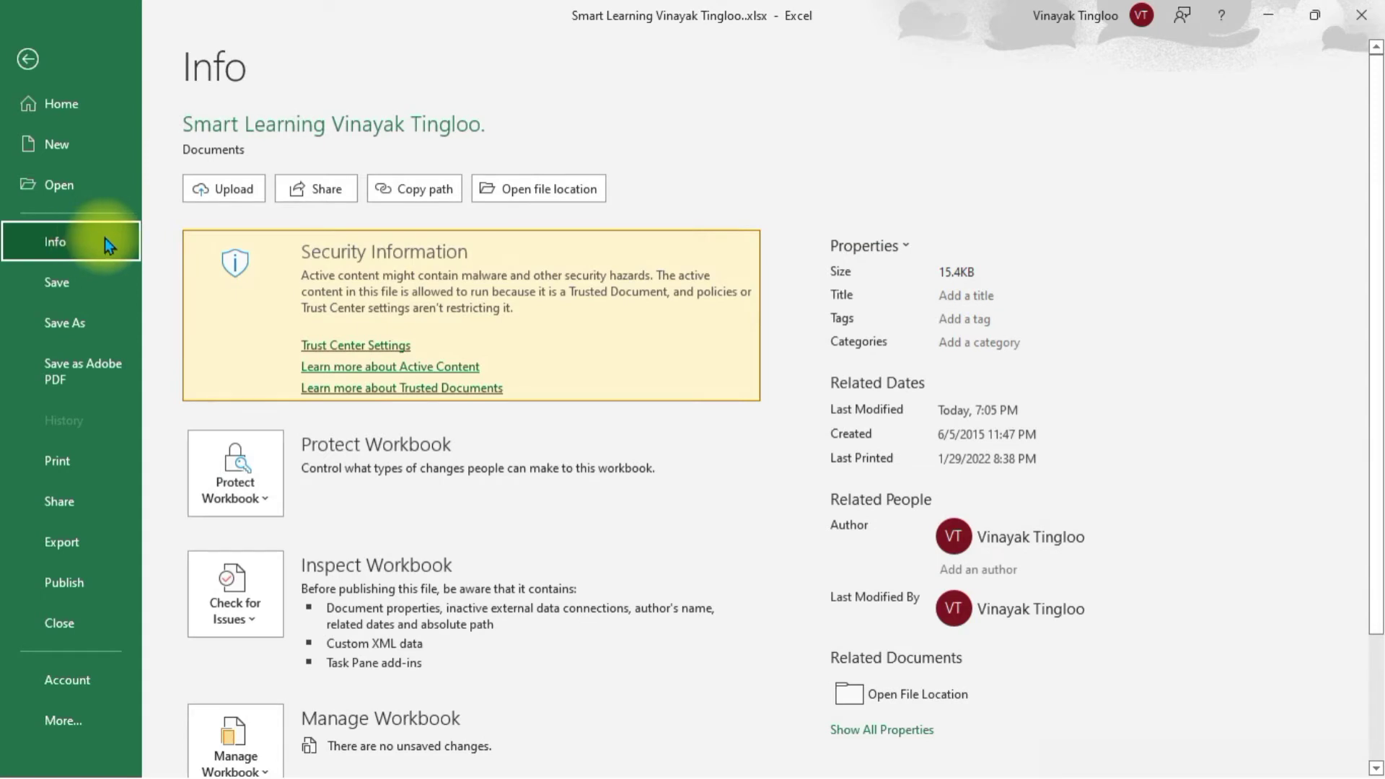
{"action": "left_click", "coordinate": [256, 490]}
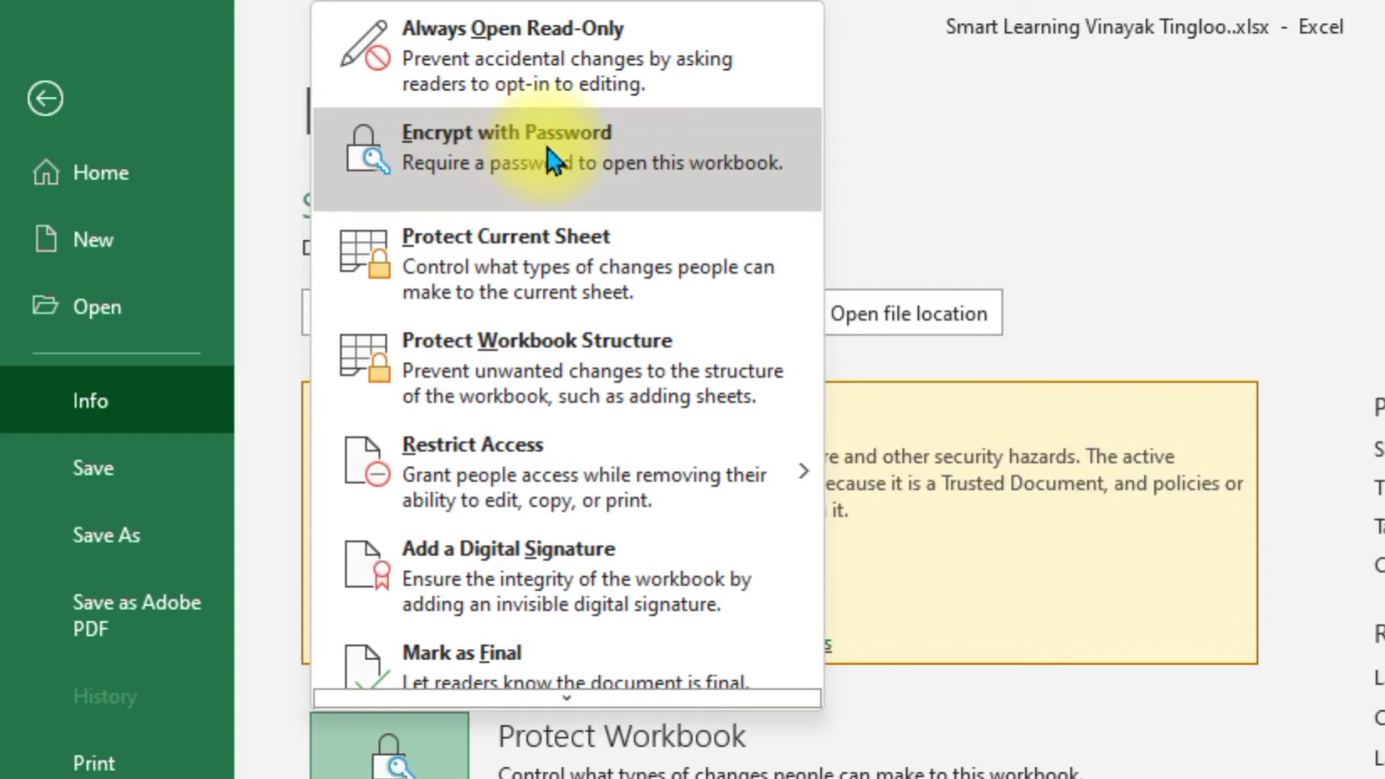
{"action": "left_click", "coordinate": [328, 97]}
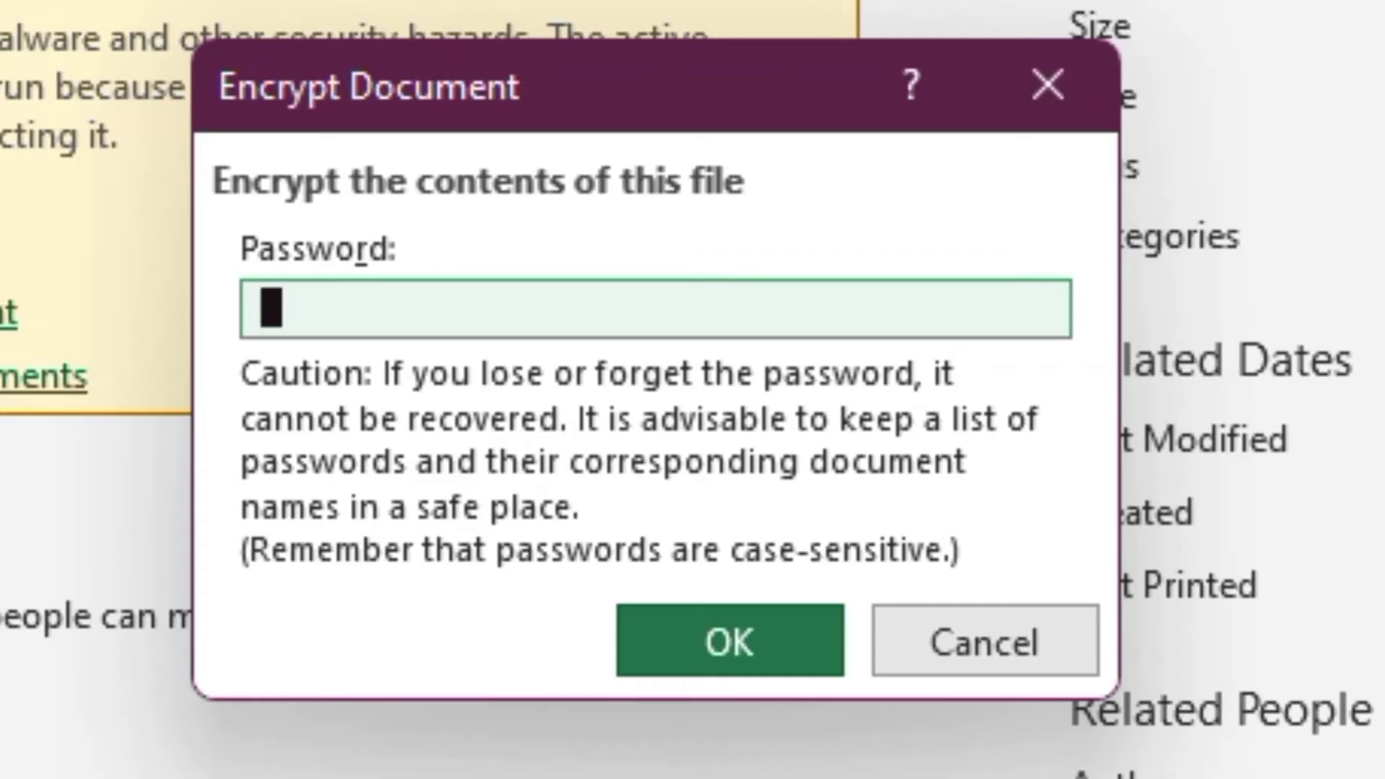
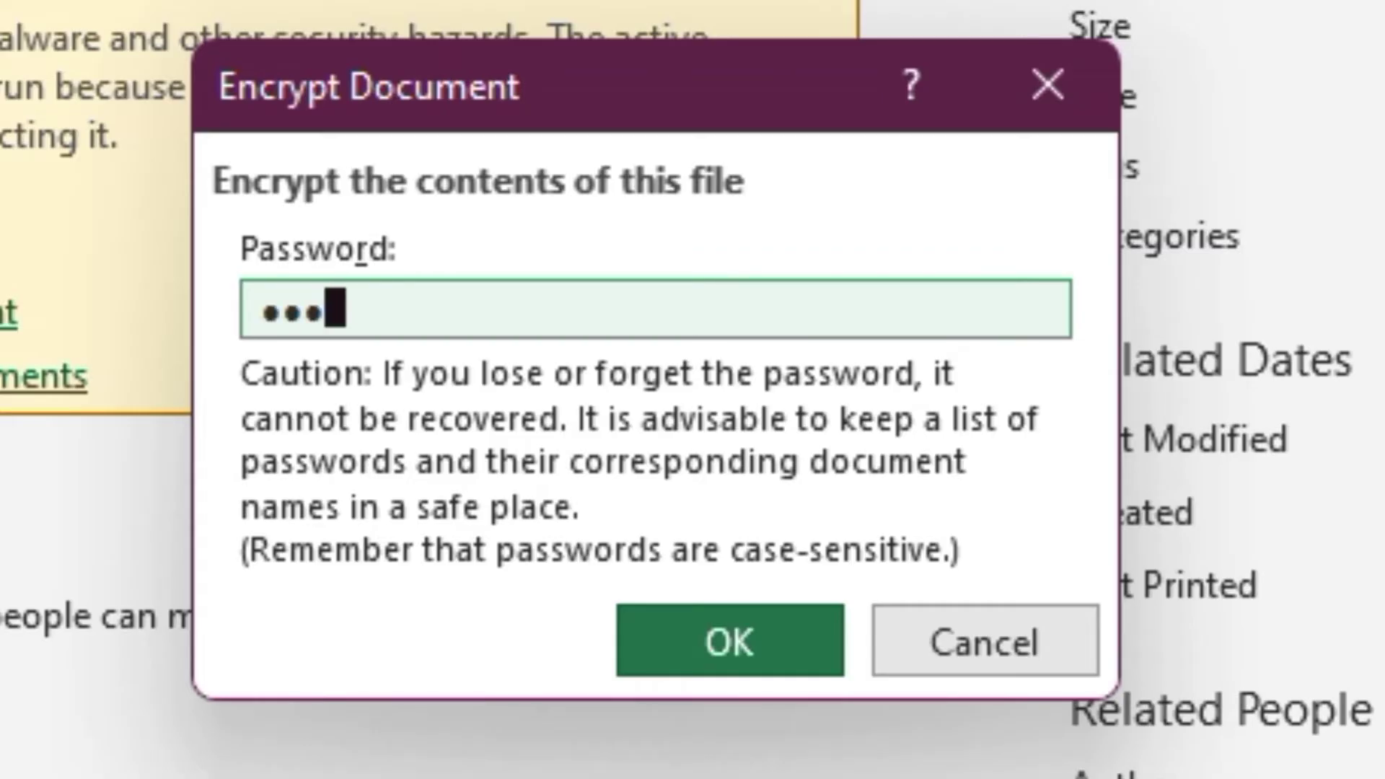
{"action": "key", "text": "Return"}
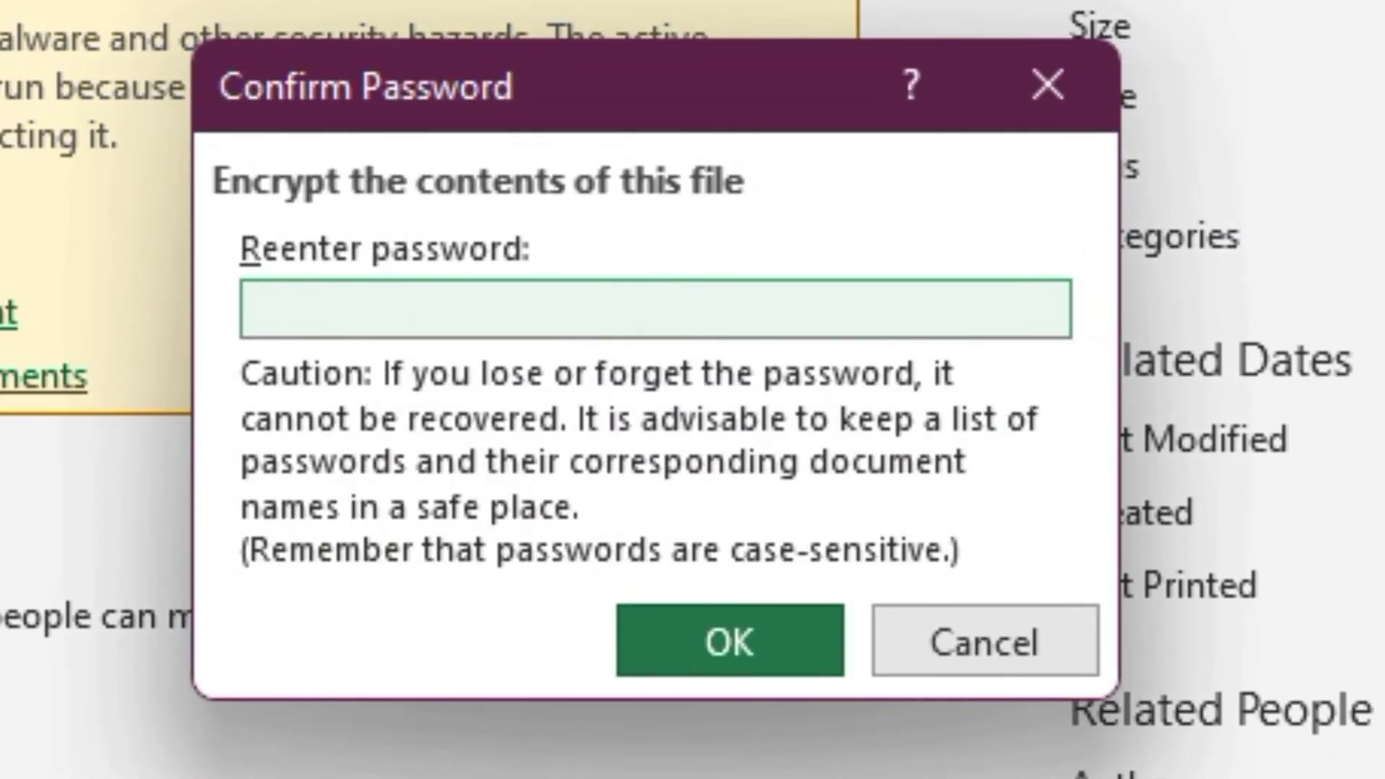
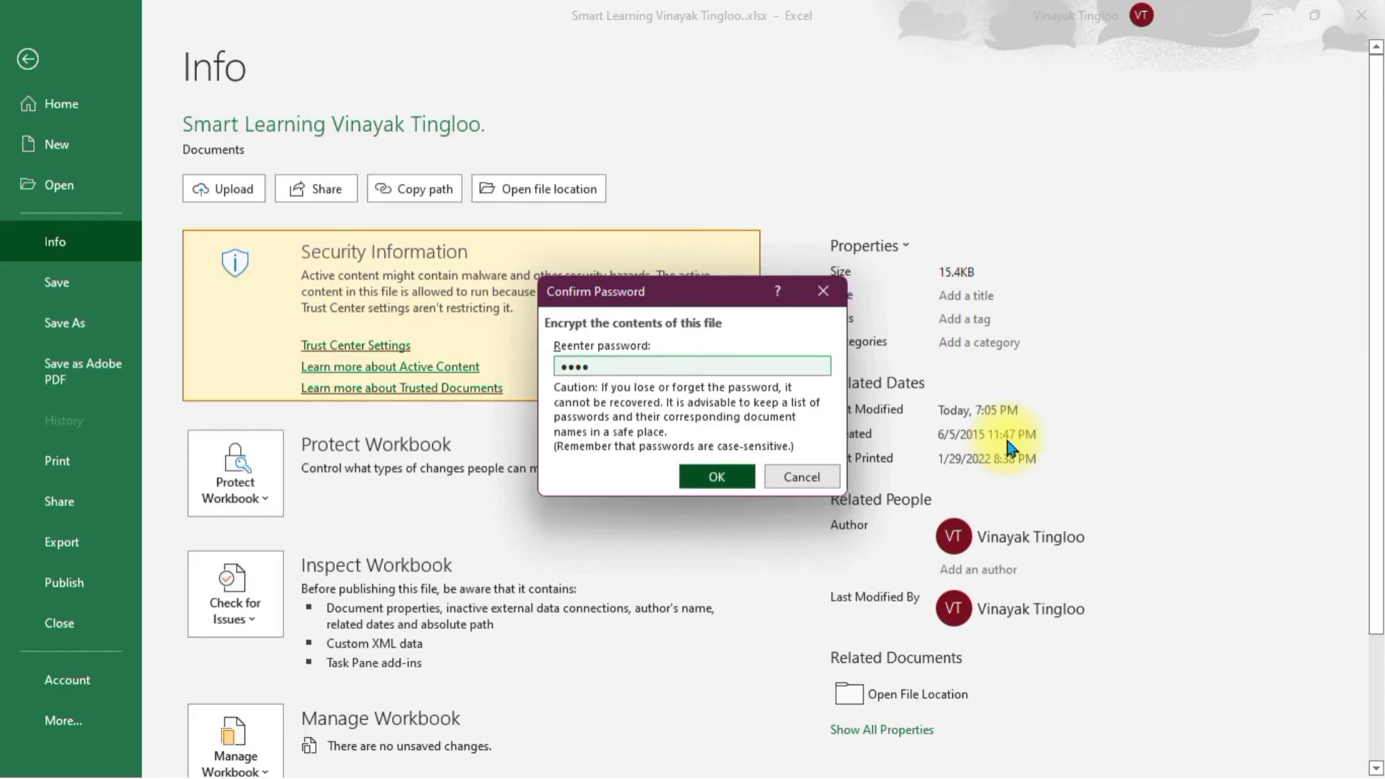
{"action": "key", "text": "Return"}
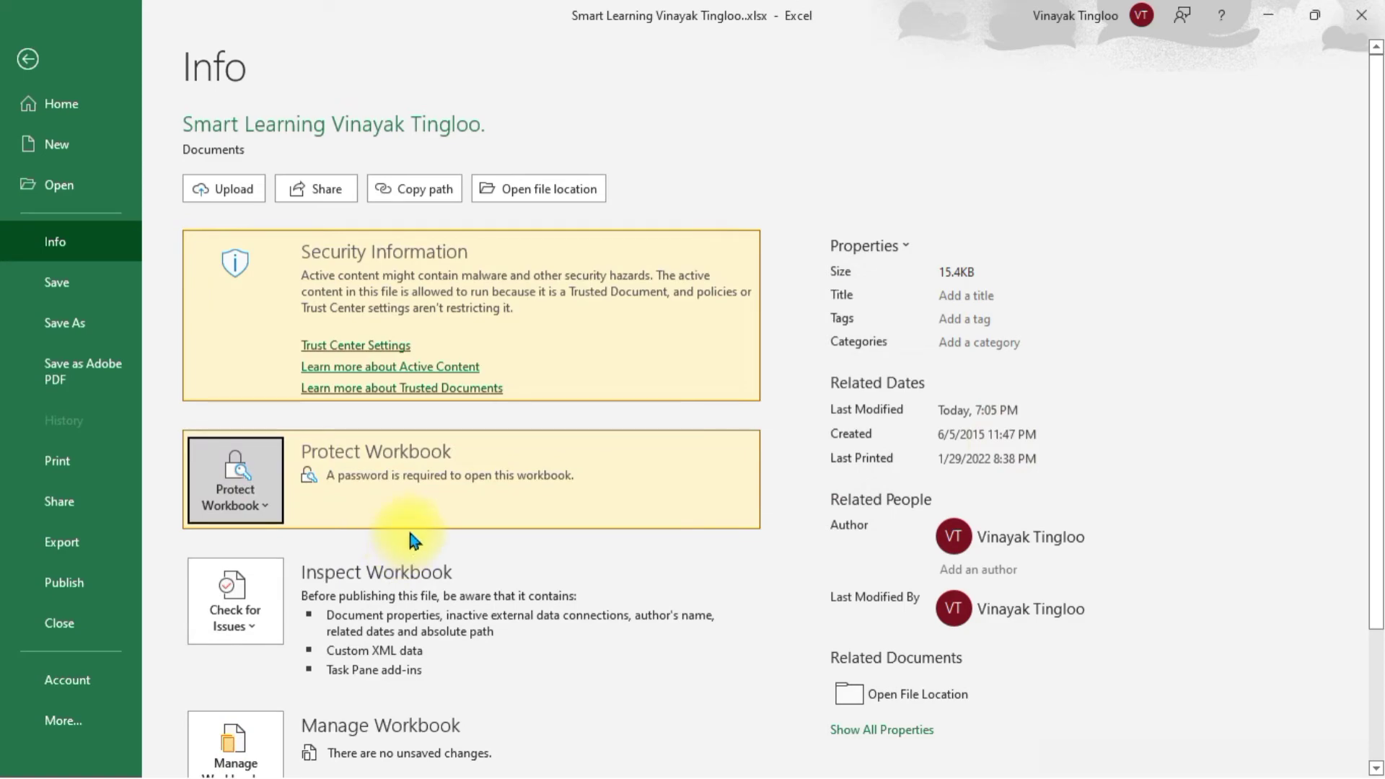
Step: Save the password-protected workbook and close Excel
{"action": "left_click", "coordinate": [29, 59]}
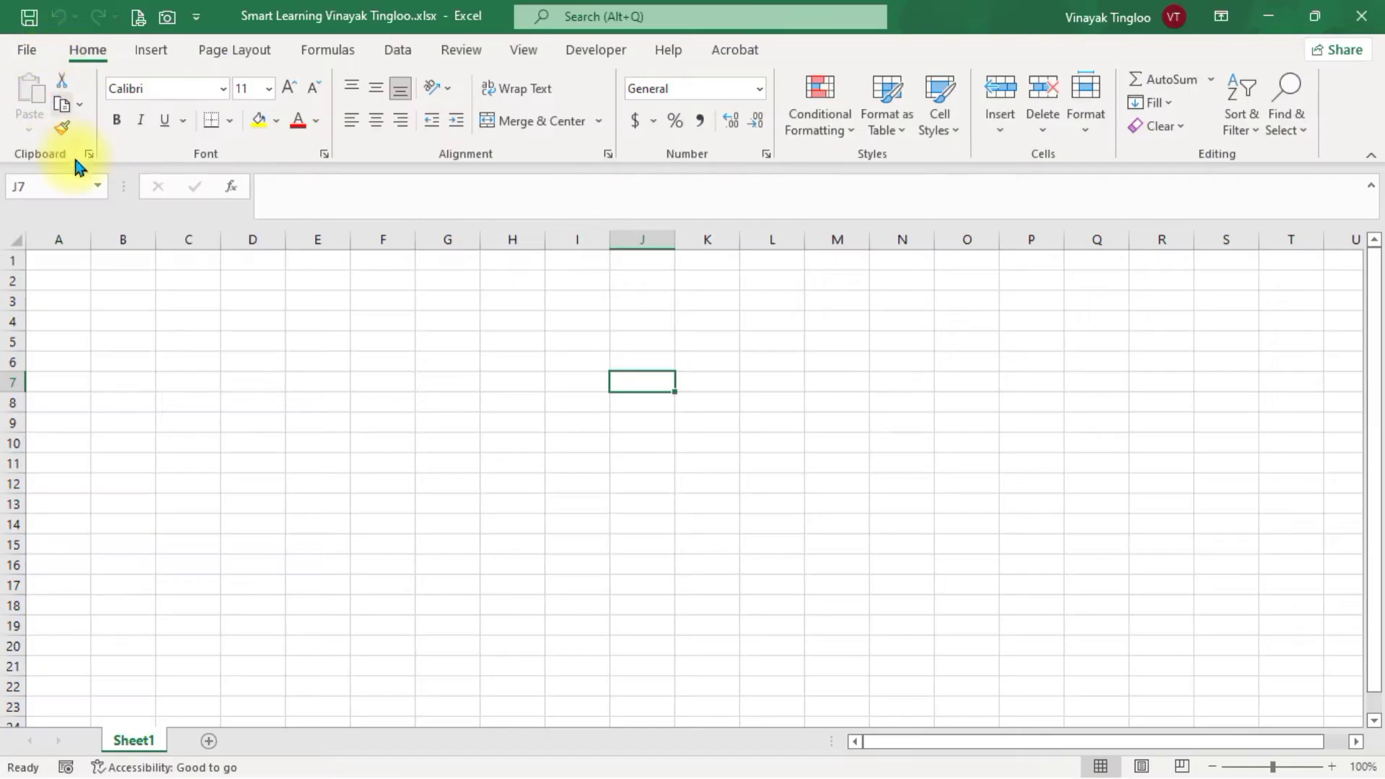
{"action": "left_click", "coordinate": [31, 17]}
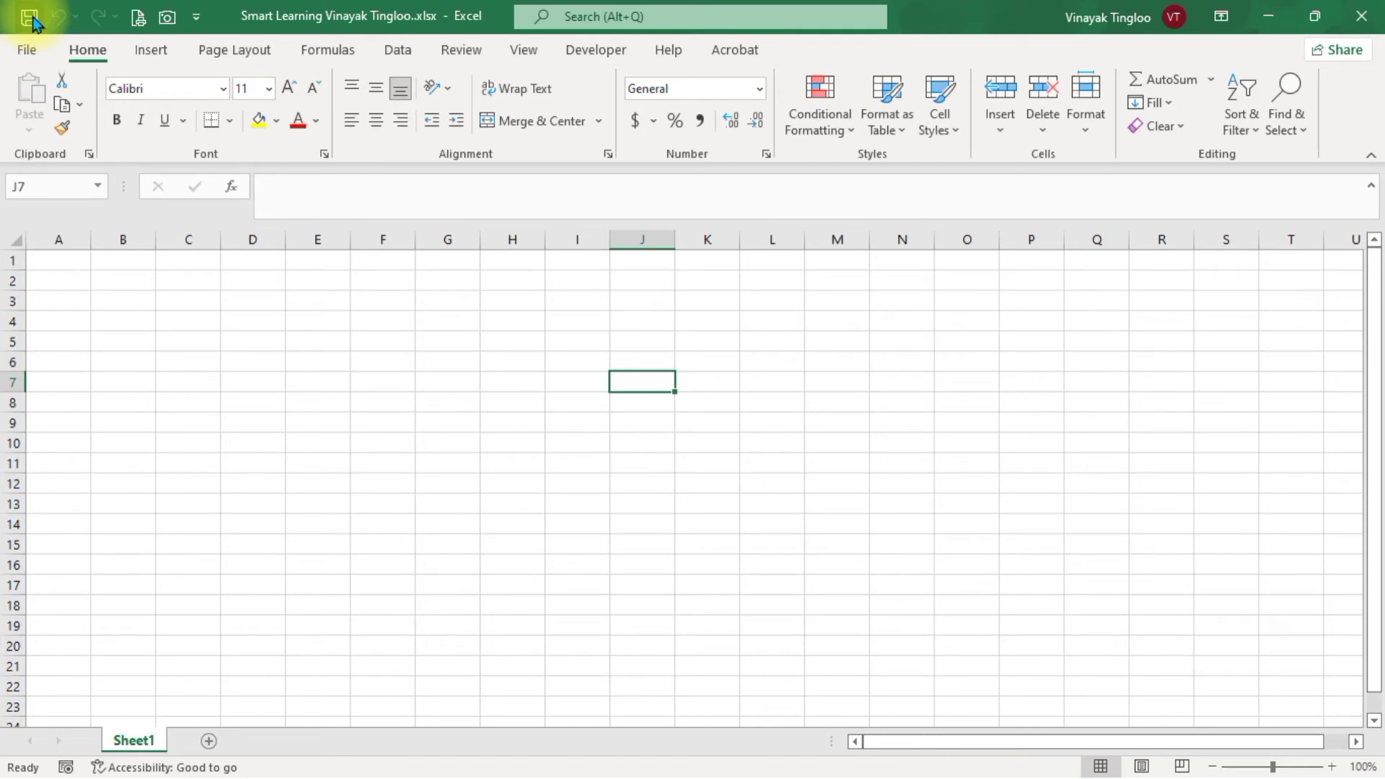
{"action": "left_click", "coordinate": [1361, 16]}
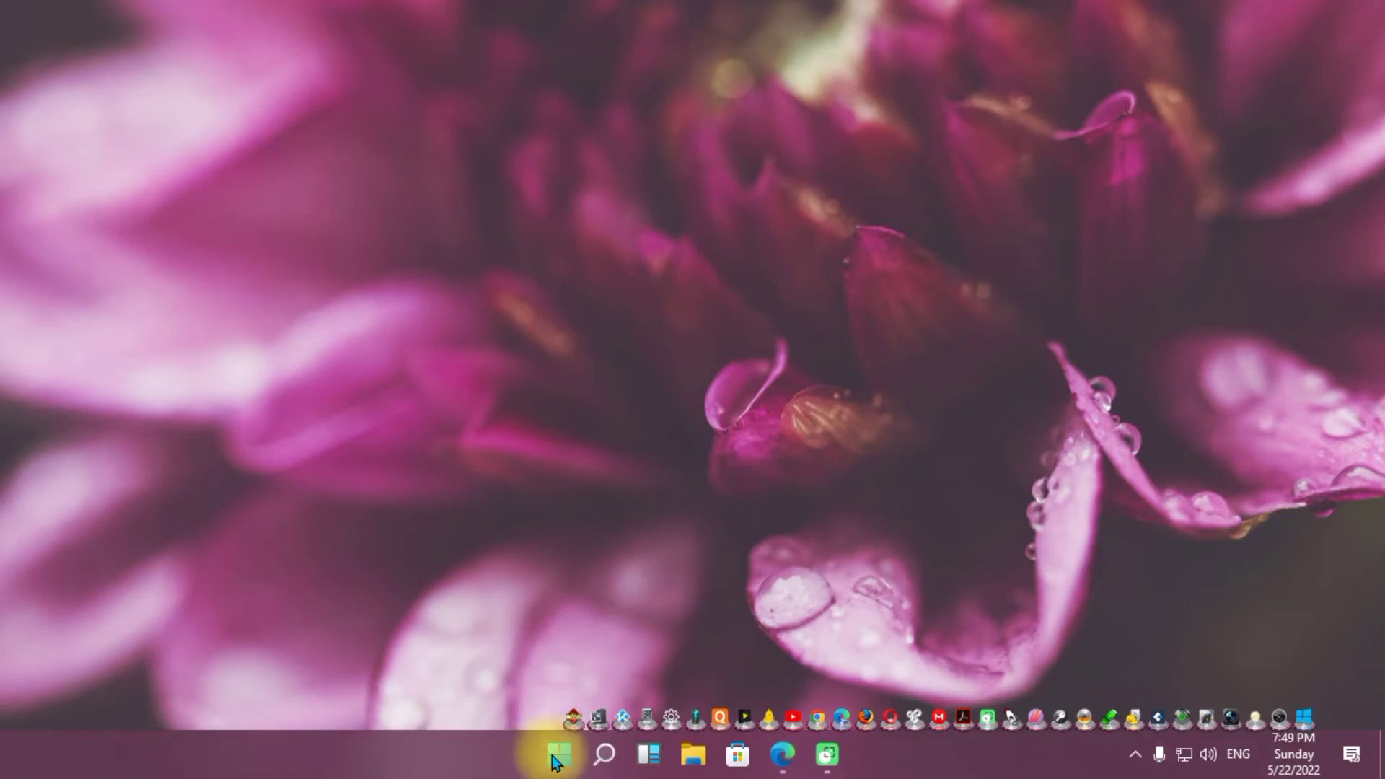
Step: Open File Explorer on Quick access with Win+E
{"action": "left_click", "coordinate": [559, 755]}
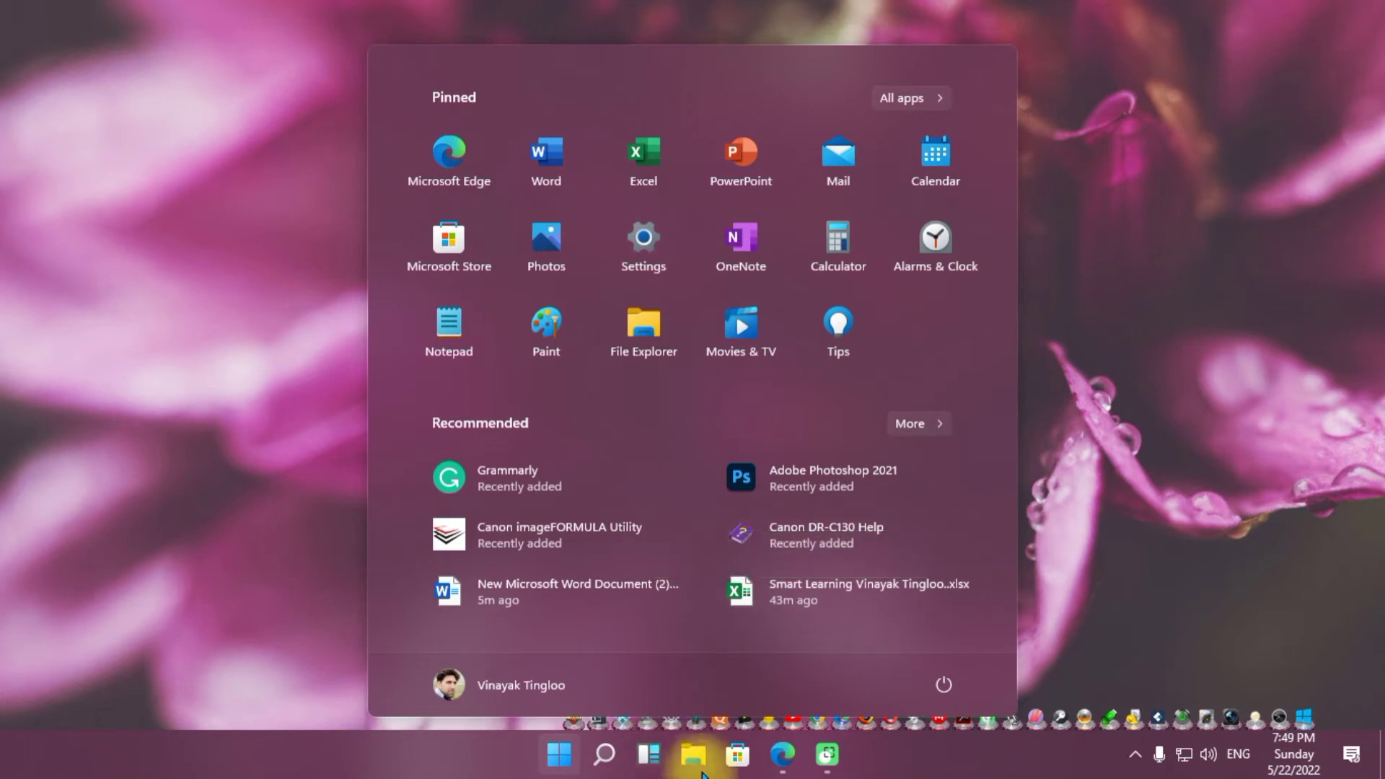
{"action": "key", "text": "Escape"}
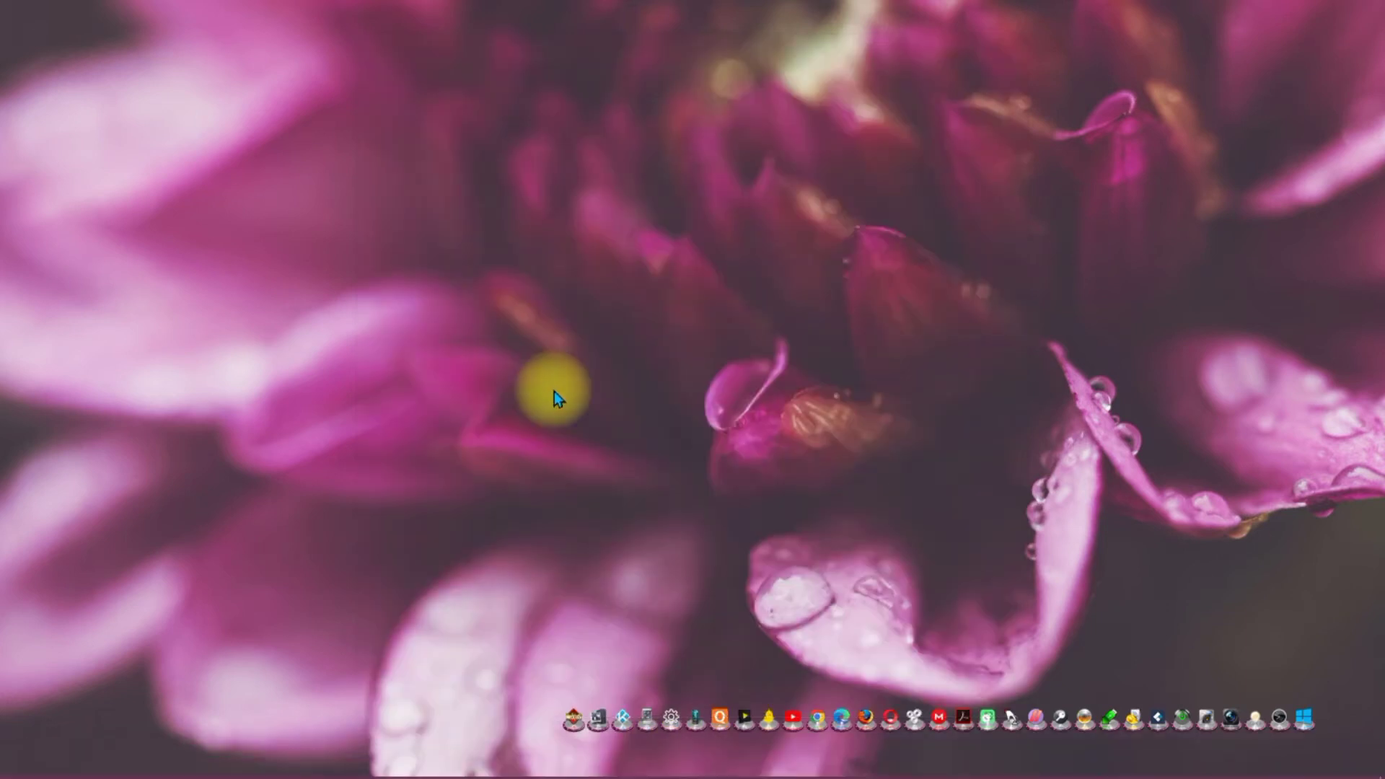
{"action": "key", "text": "super+e"}
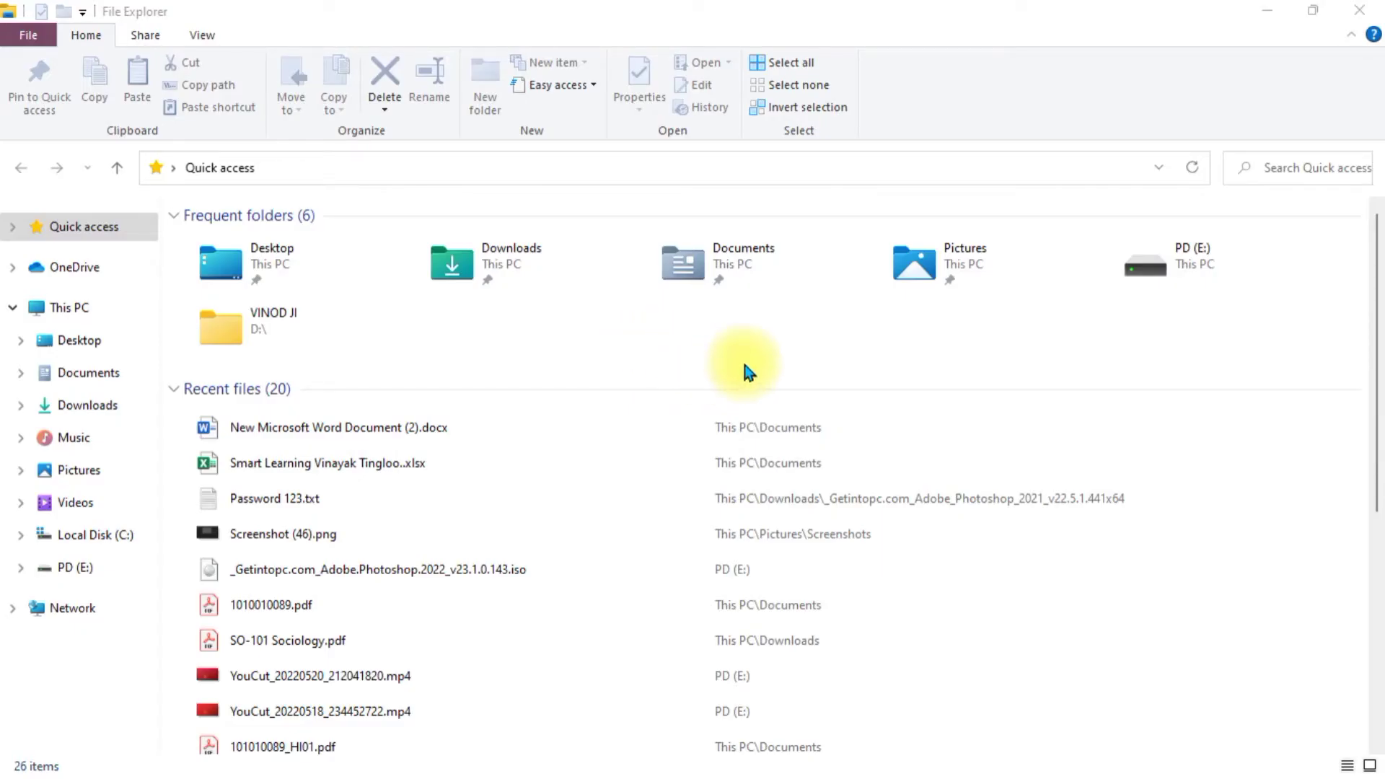
Step: Open the Smart Learning .xlsx workbook from the Documents folder
{"action": "left_click", "coordinate": [741, 257]}
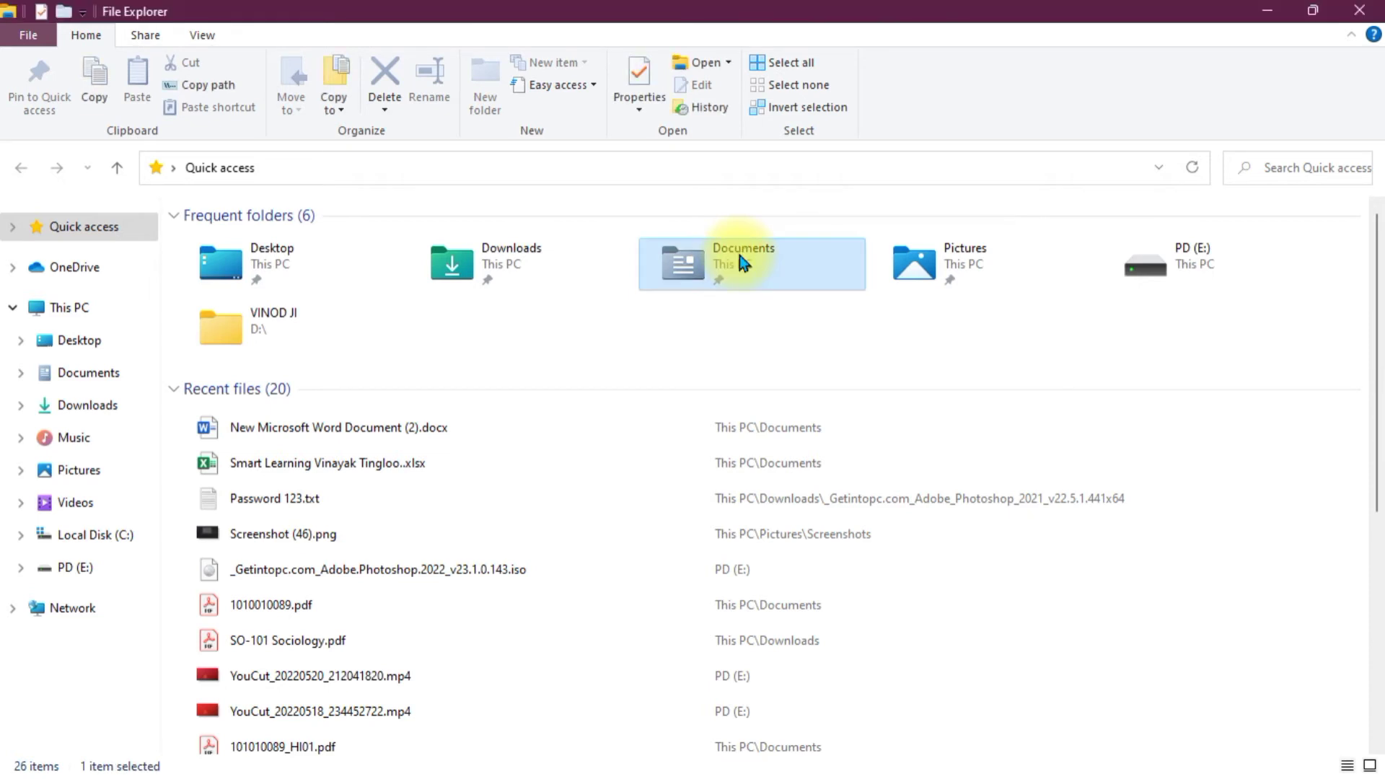
{"action": "double_click", "coordinate": [738, 254]}
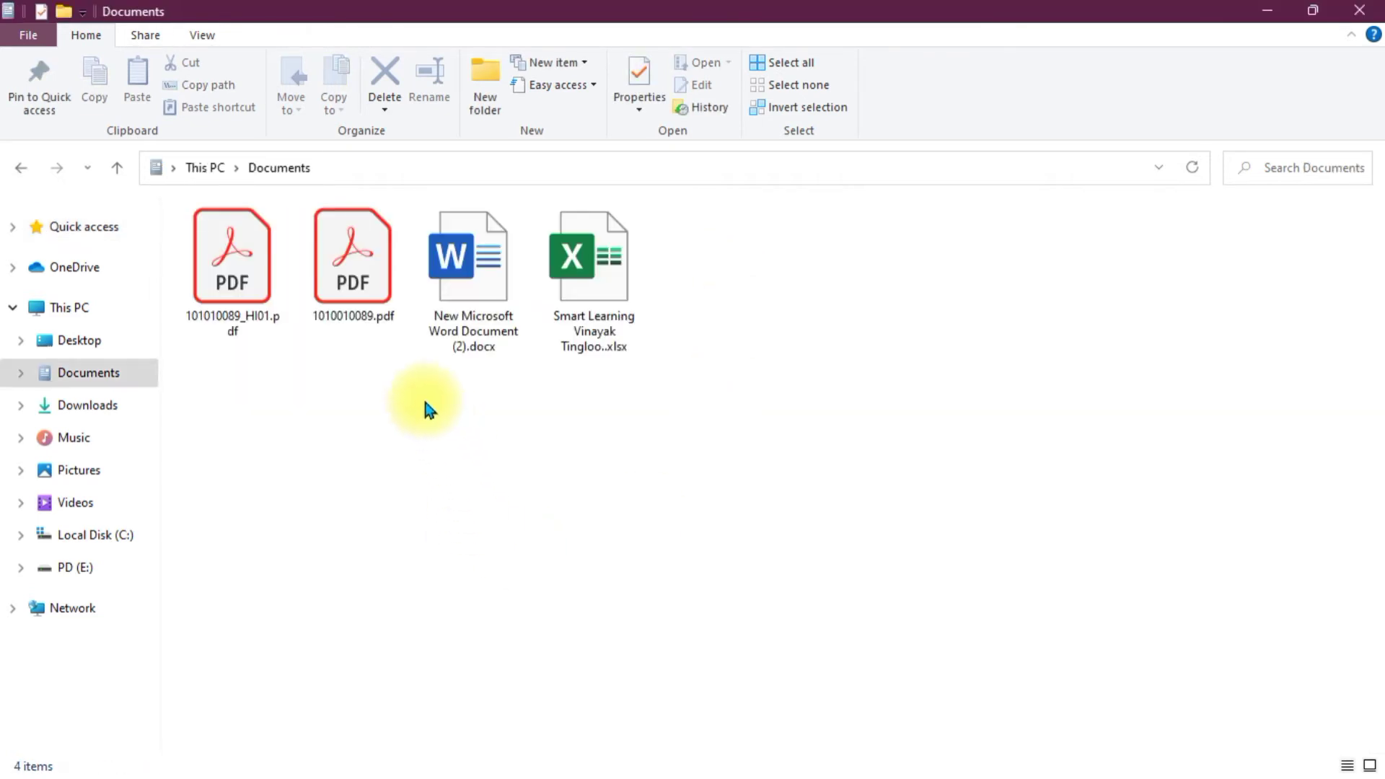
{"action": "left_click", "coordinate": [465, 260]}
{"action": "left_click", "coordinate": [593, 256]}
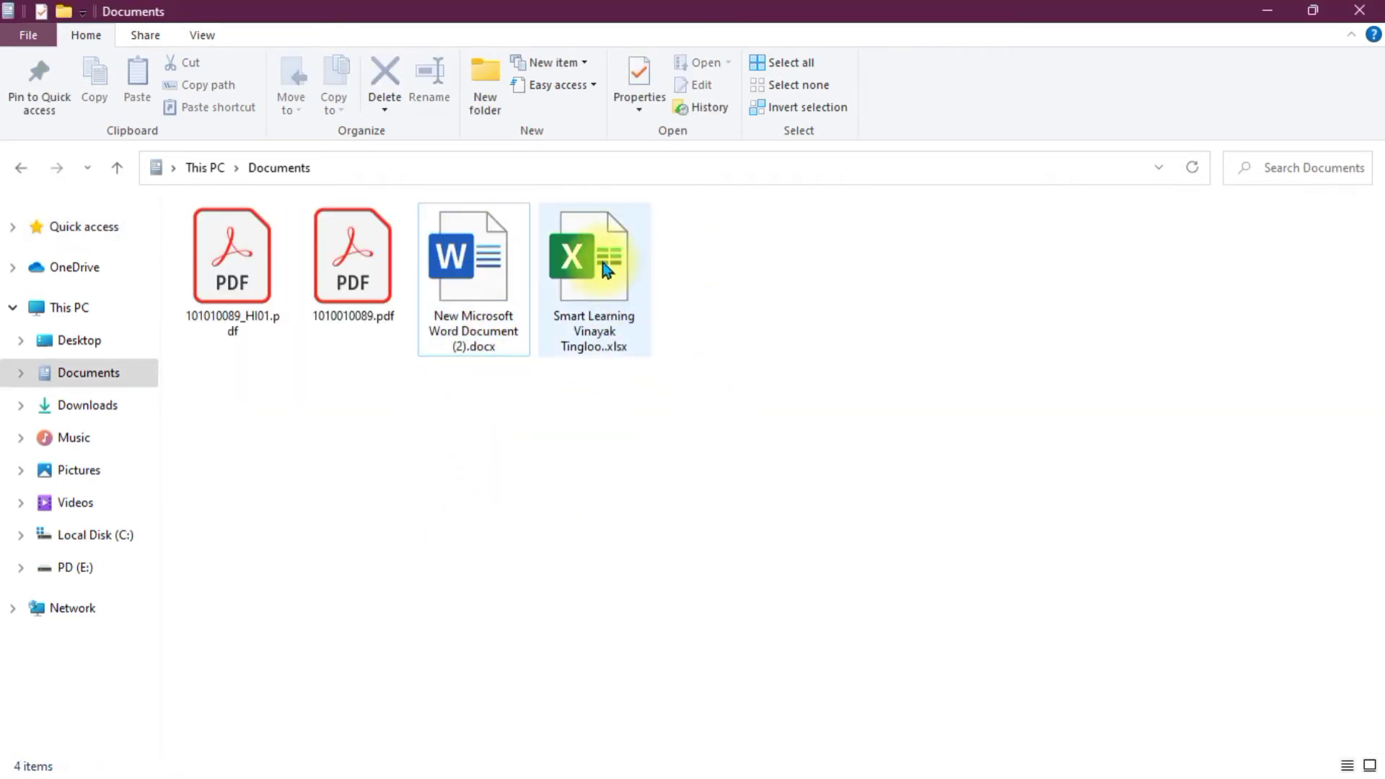
{"action": "double_click", "coordinate": [595, 264]}
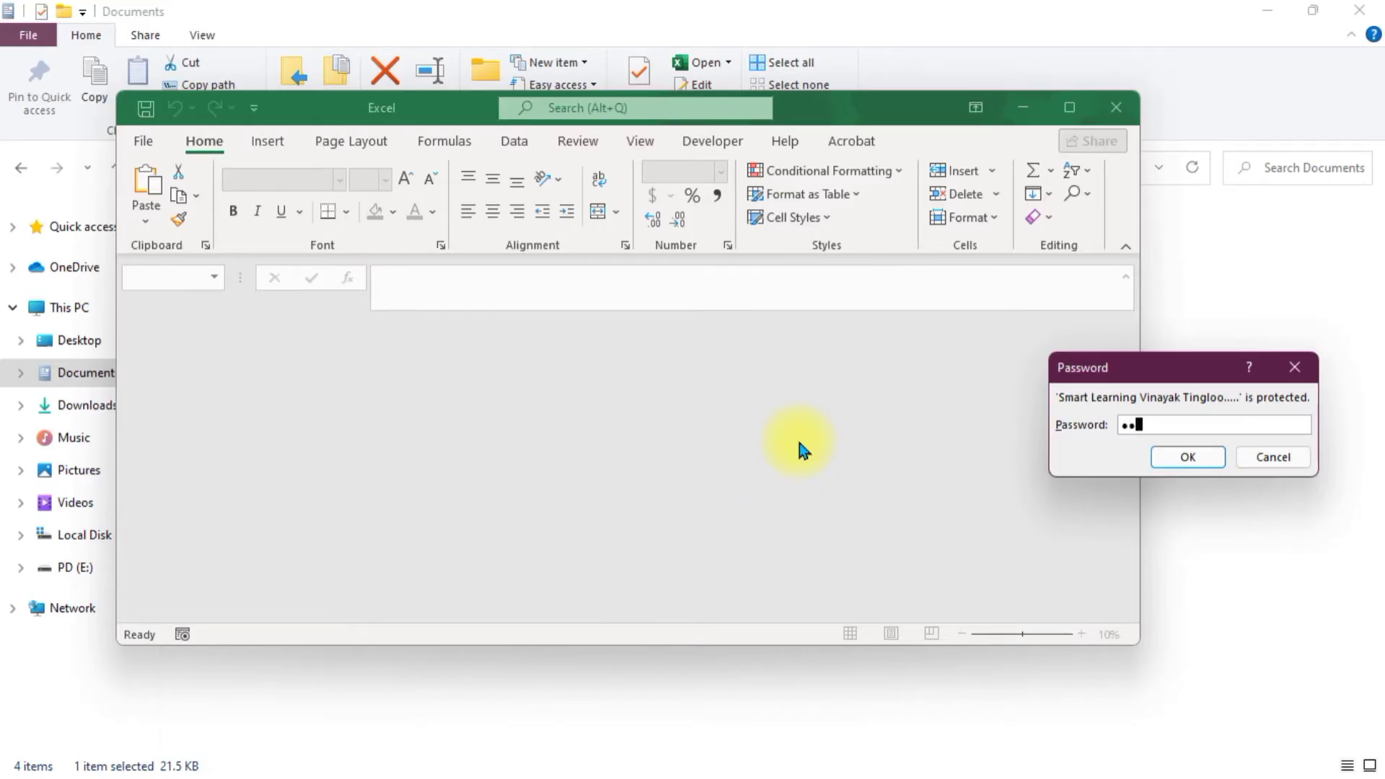
Step: Unlock the workbook with its password, maximize Excel, and open the Info page's Protect Workbook options
{"action": "key", "text": "Return"}
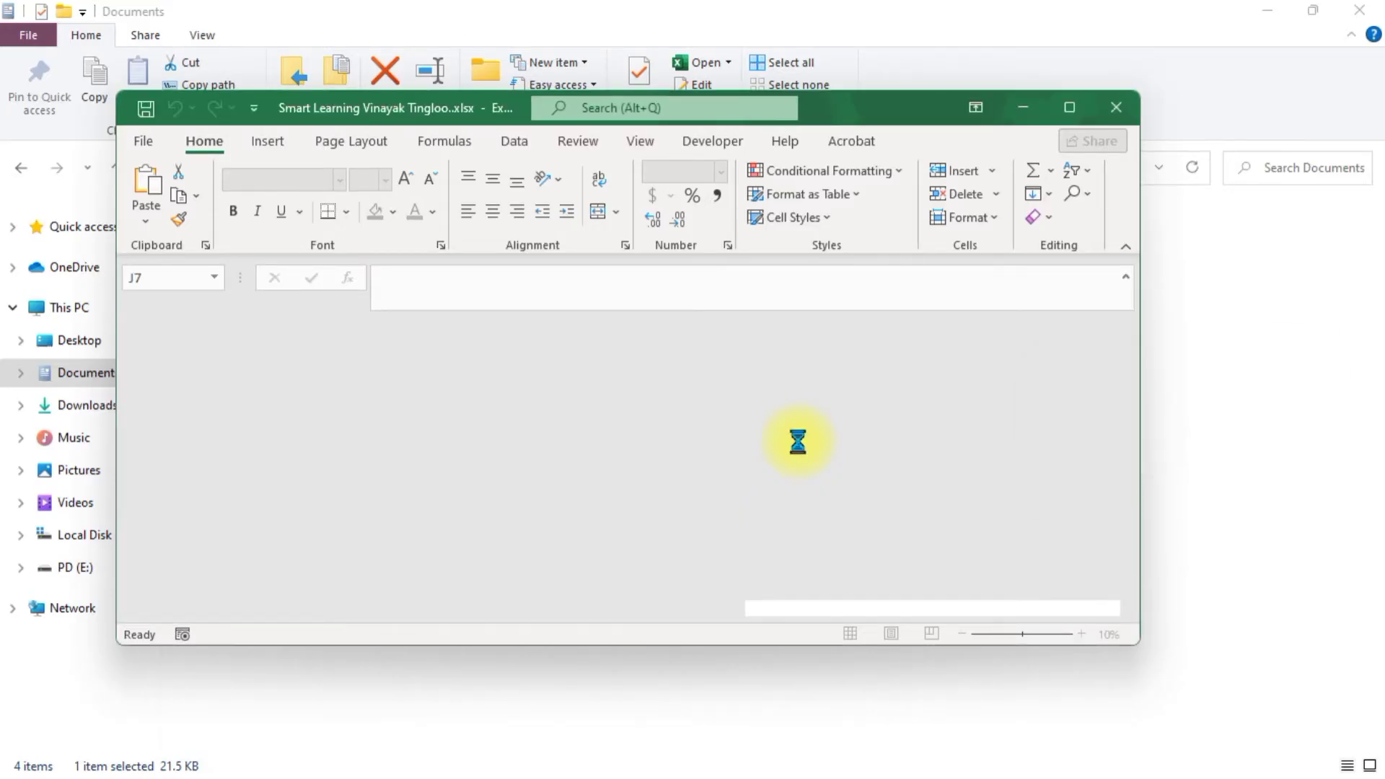
{"action": "left_click", "coordinate": [1069, 108]}
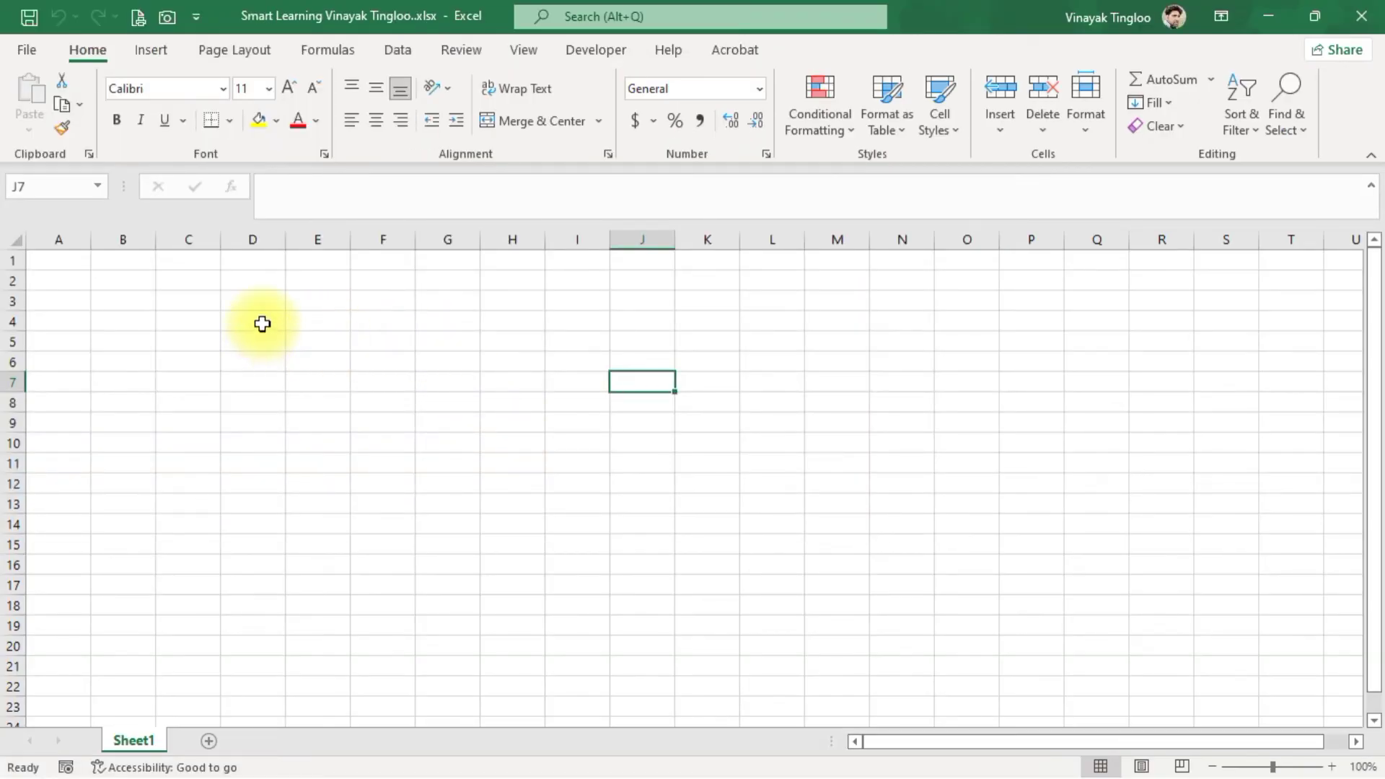
{"action": "left_click", "coordinate": [20, 48]}
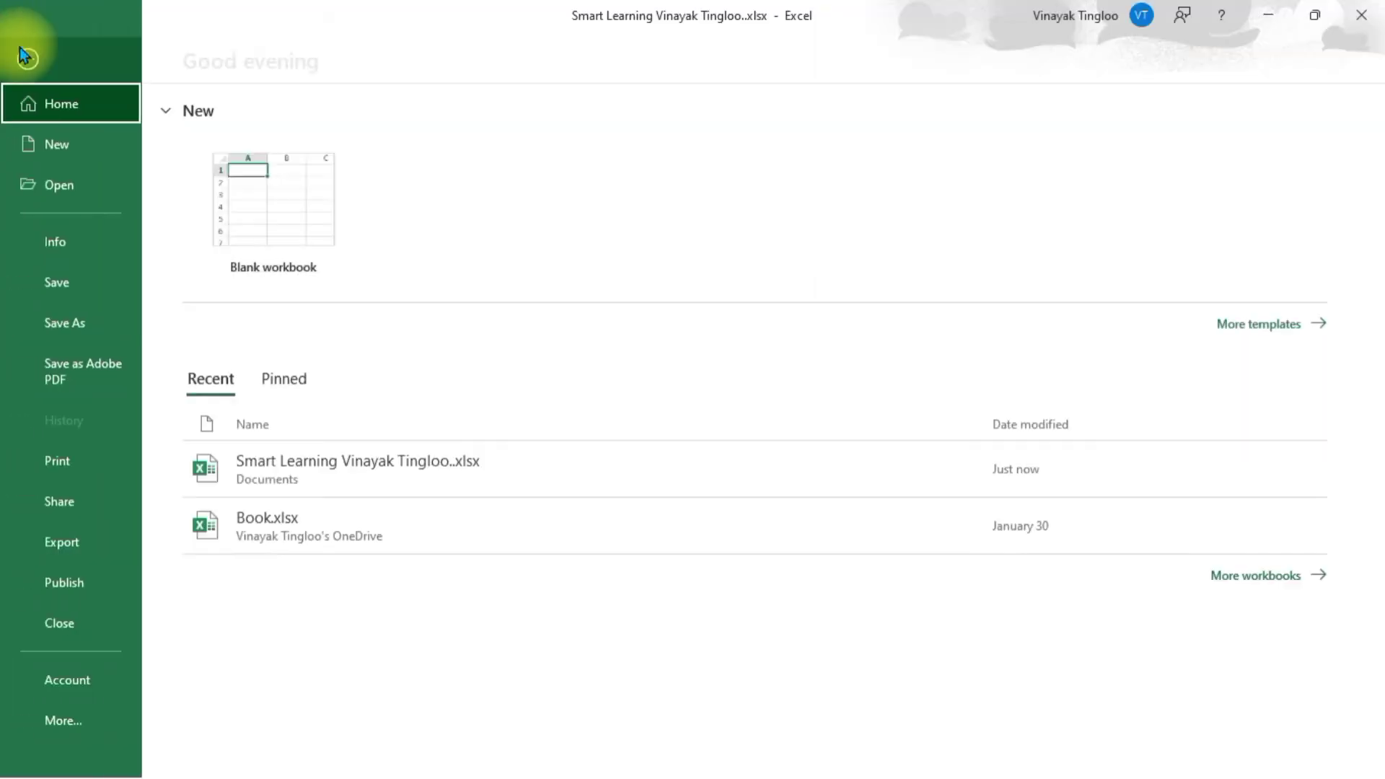
{"action": "left_click", "coordinate": [73, 243]}
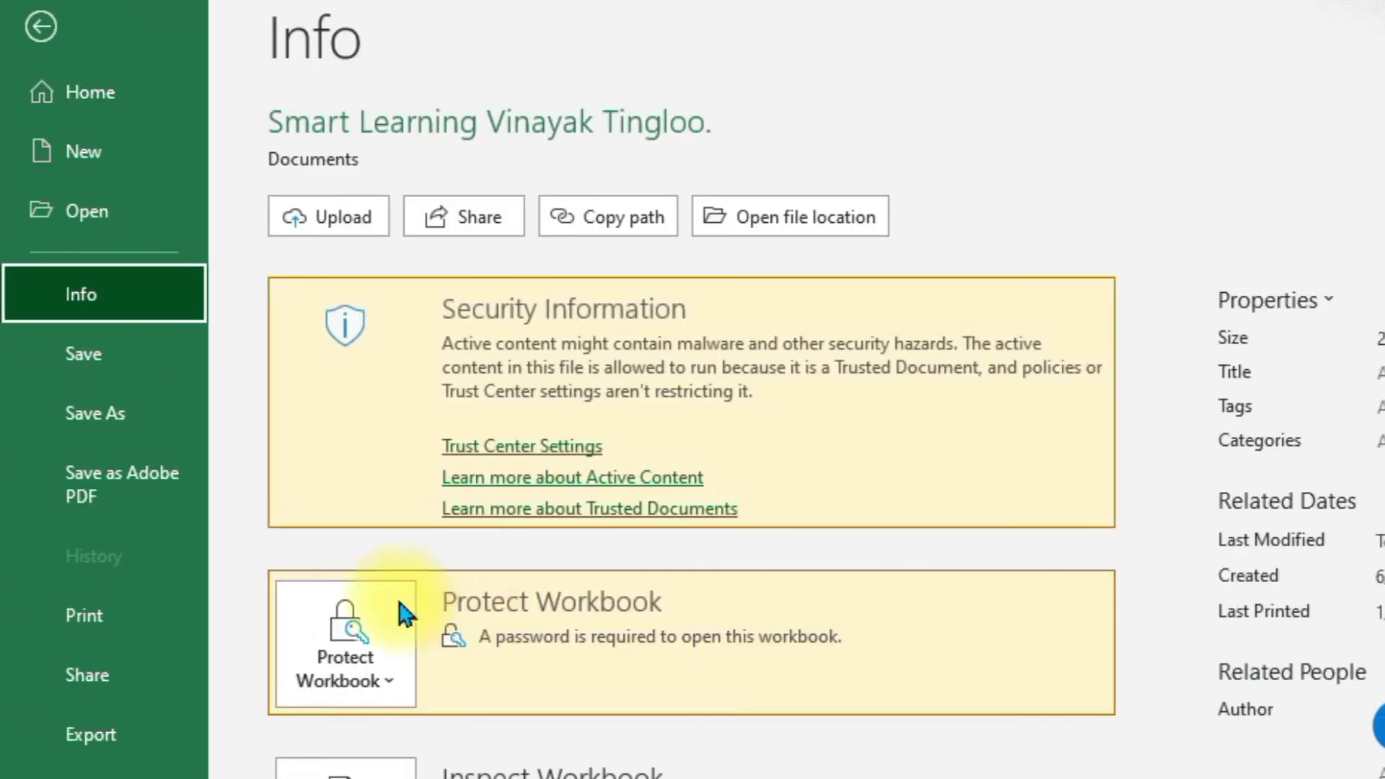
{"action": "left_click", "coordinate": [387, 684]}
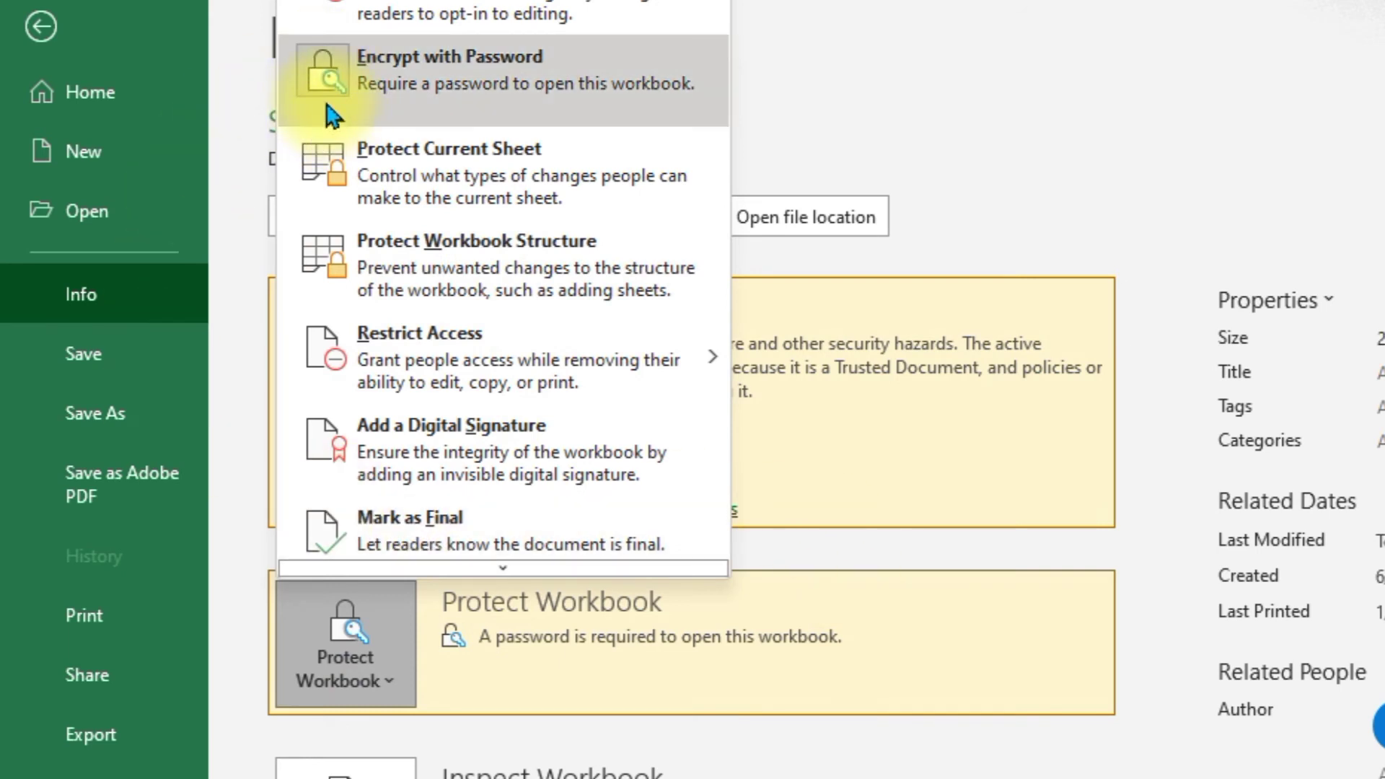
Step: Clear the Encrypt with Password field to remove the open password, then return to Sheet1
{"action": "scroll", "coordinate": [396, 550], "scroll_direction": "down", "scroll_amount": 1}
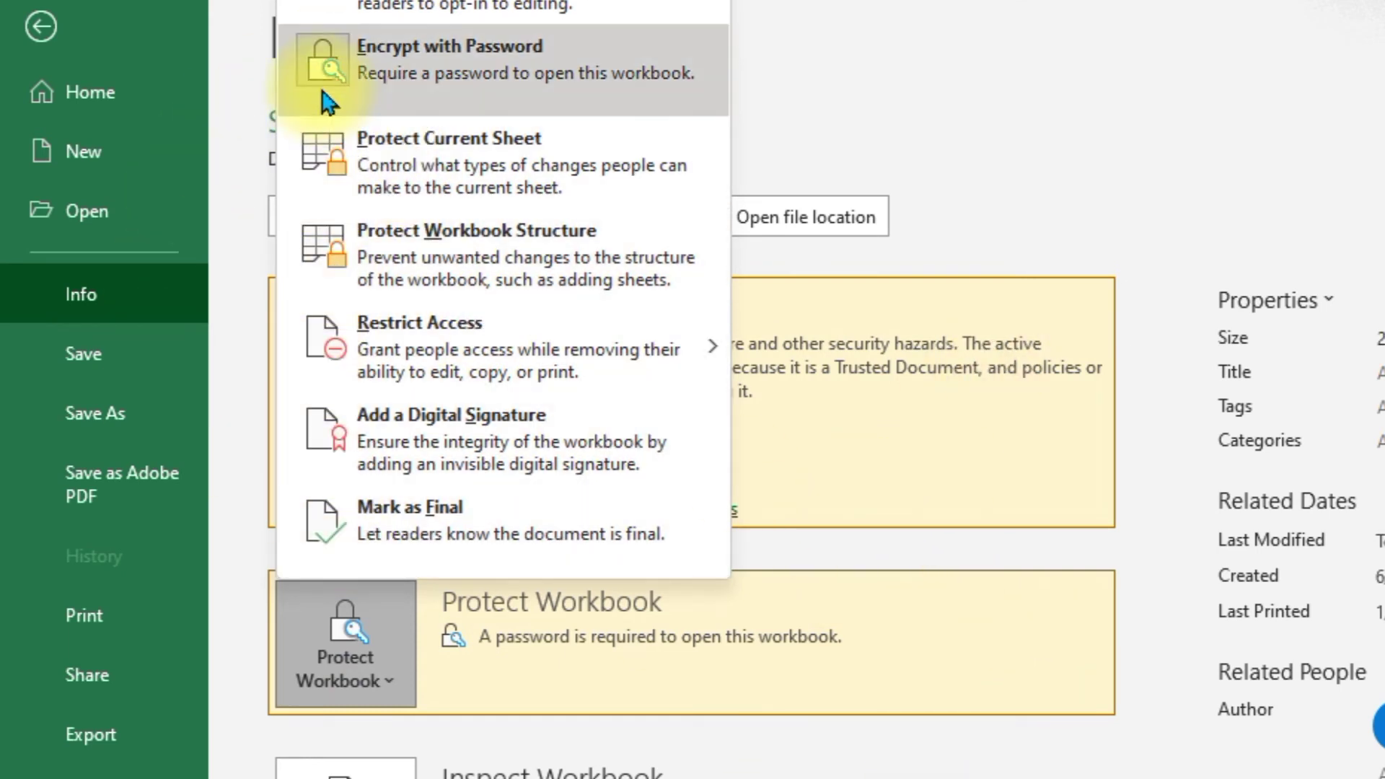
{"action": "scroll", "coordinate": [350, 77], "scroll_direction": "up", "scroll_amount": 1}
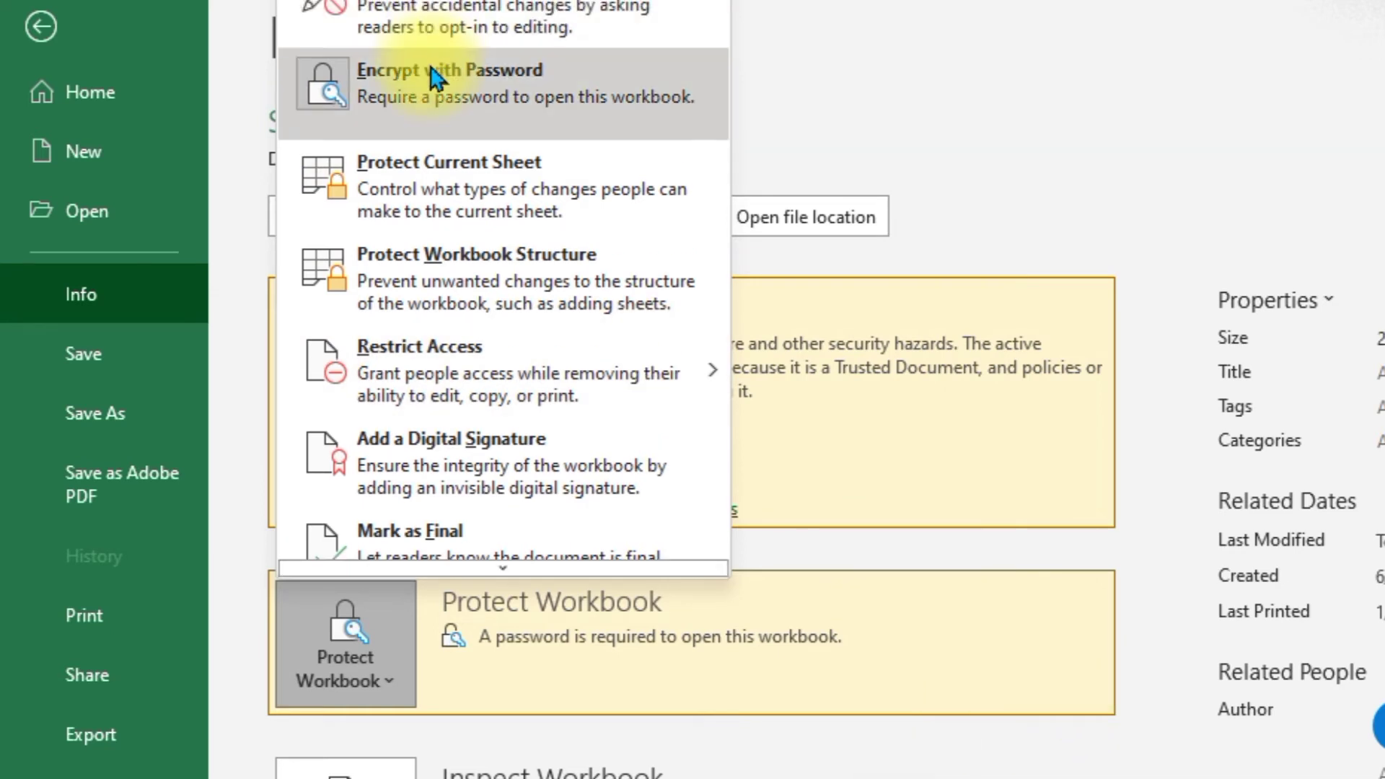
{"action": "left_click", "coordinate": [433, 79]}
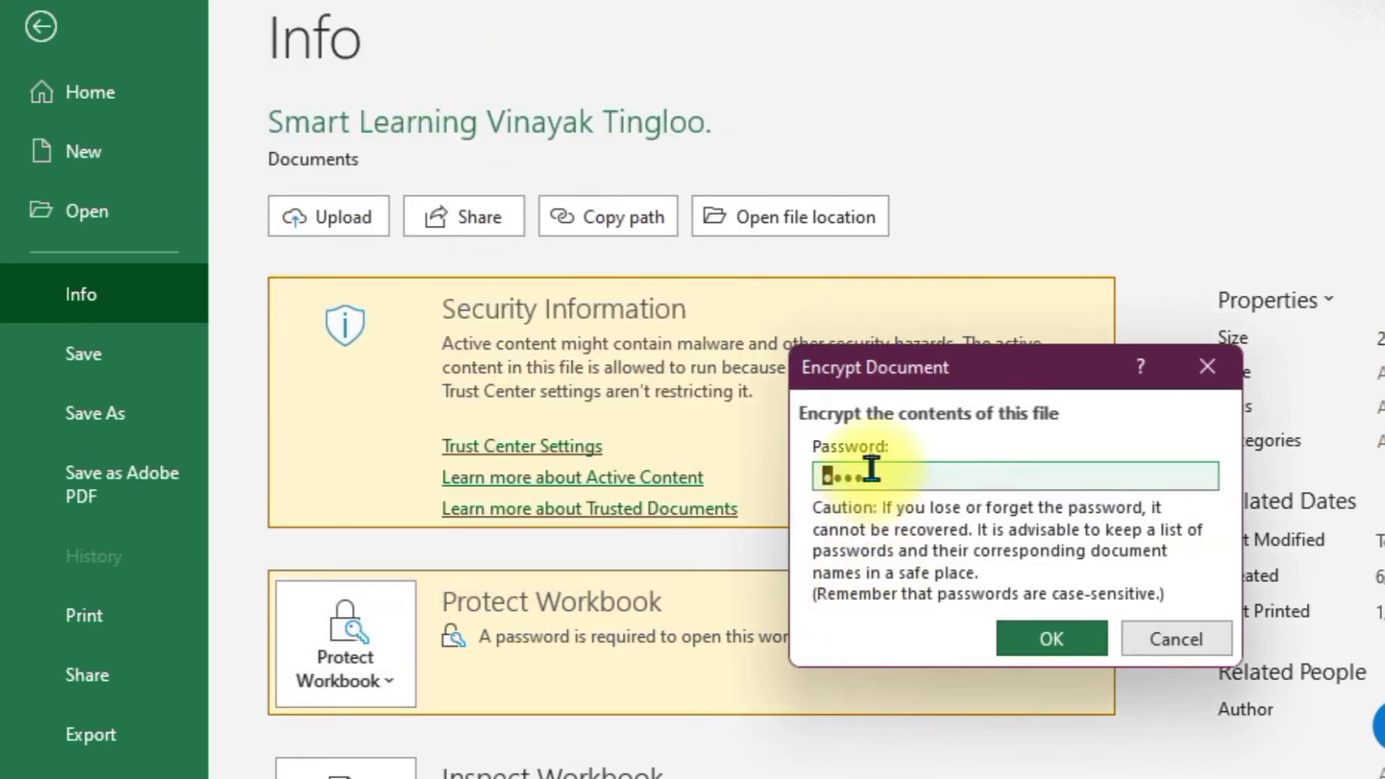
{"action": "double_click", "coordinate": [871, 469]}
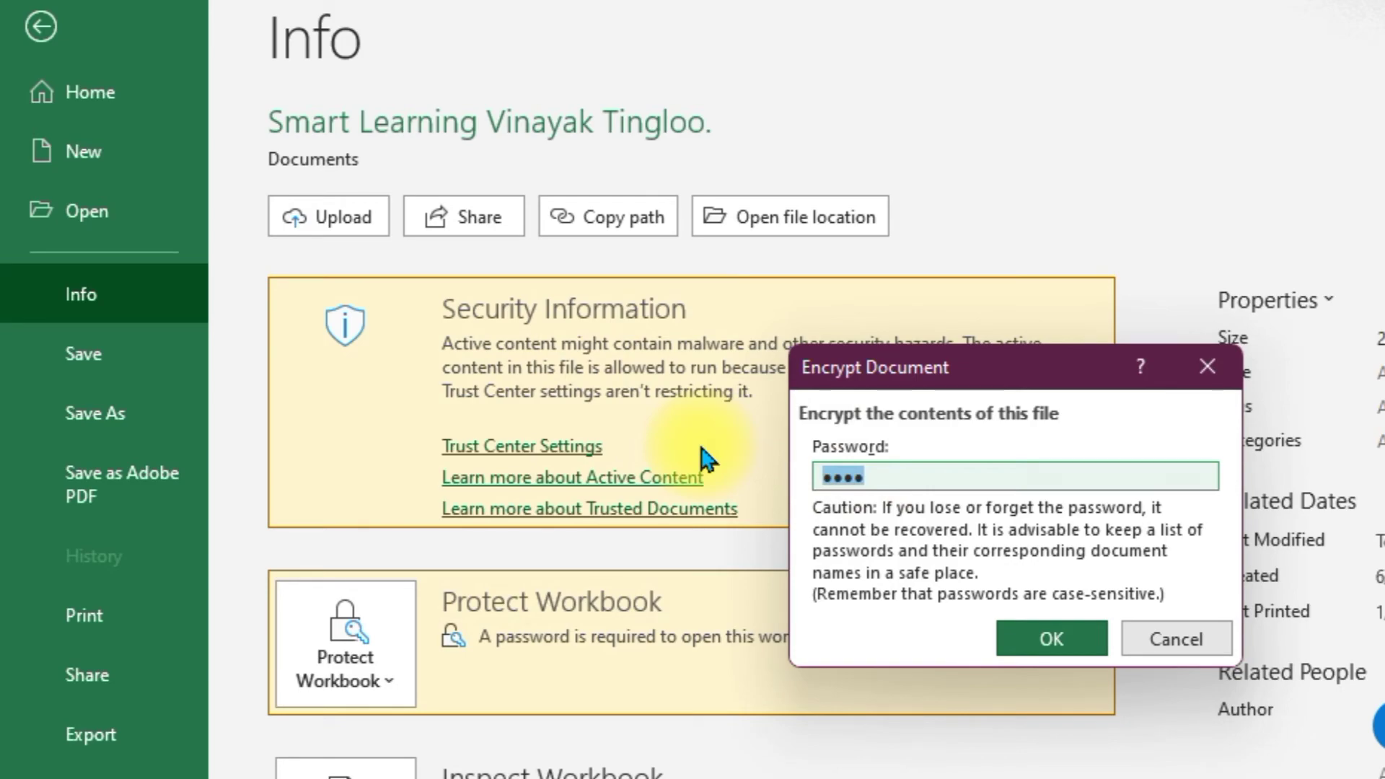
{"action": "key", "text": "BackSpace"}
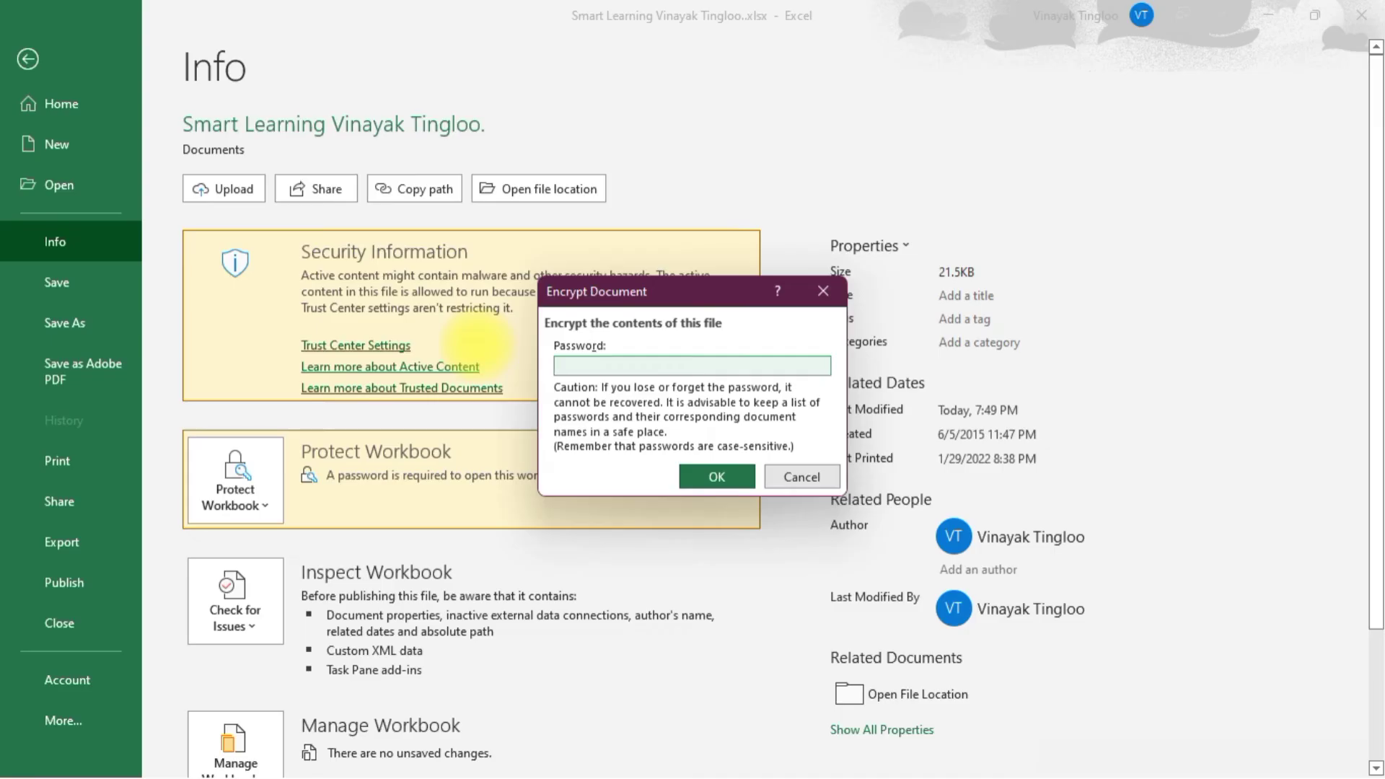
{"action": "left_click", "coordinate": [717, 476]}
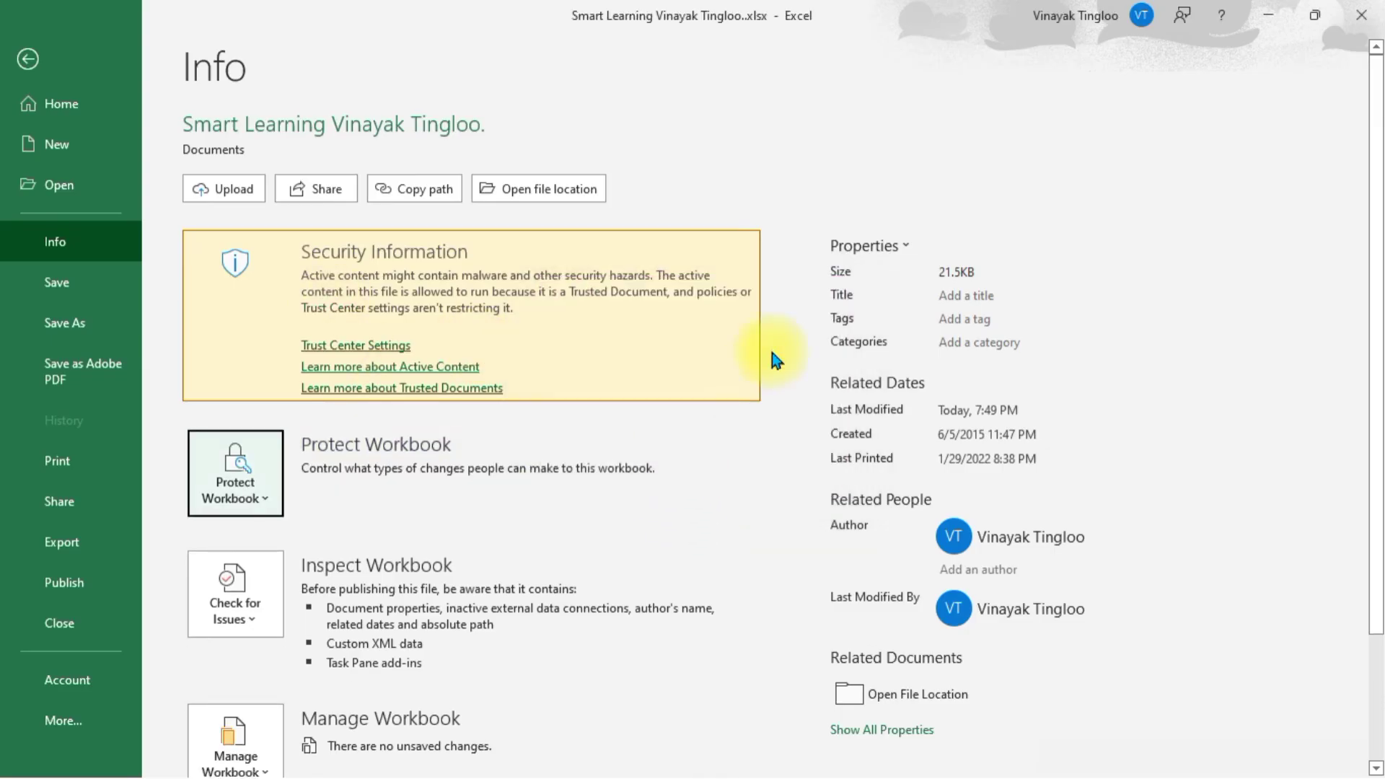
{"action": "left_click", "coordinate": [28, 58]}
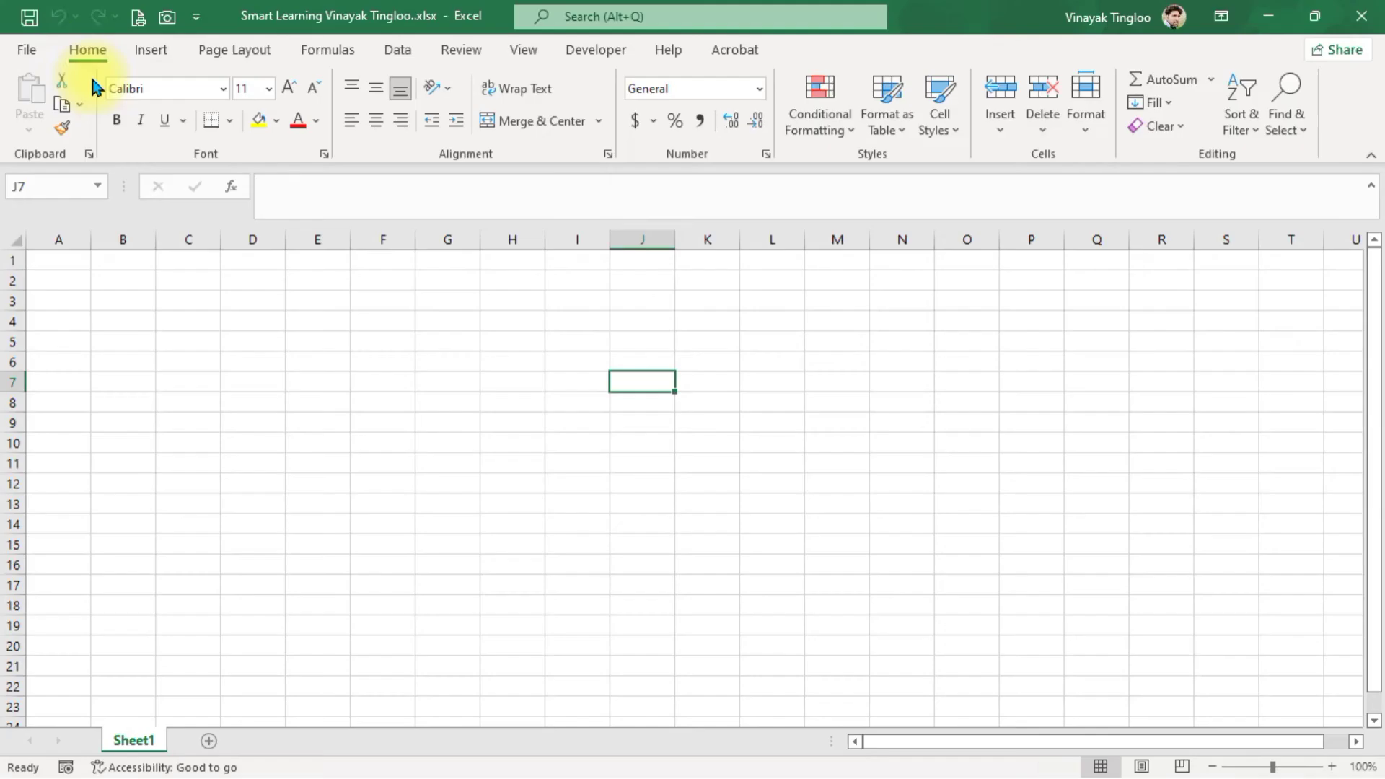
Step: Save the workbook, close Excel, reopen Smart Learning without a password prompt, and close it
{"action": "left_click", "coordinate": [29, 18]}
{"action": "left_click", "coordinate": [1370, 9]}
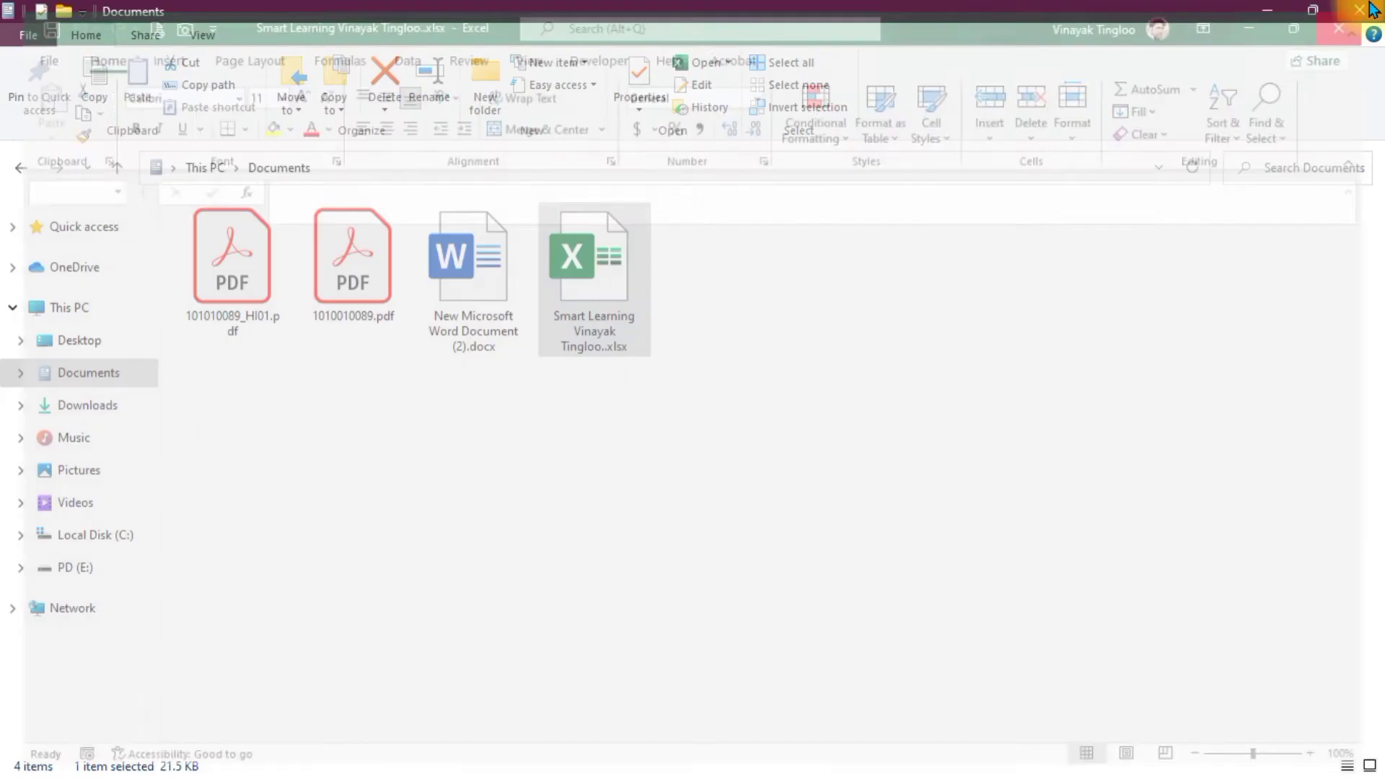
{"action": "left_click", "coordinate": [595, 283]}
{"action": "double_click", "coordinate": [595, 281]}
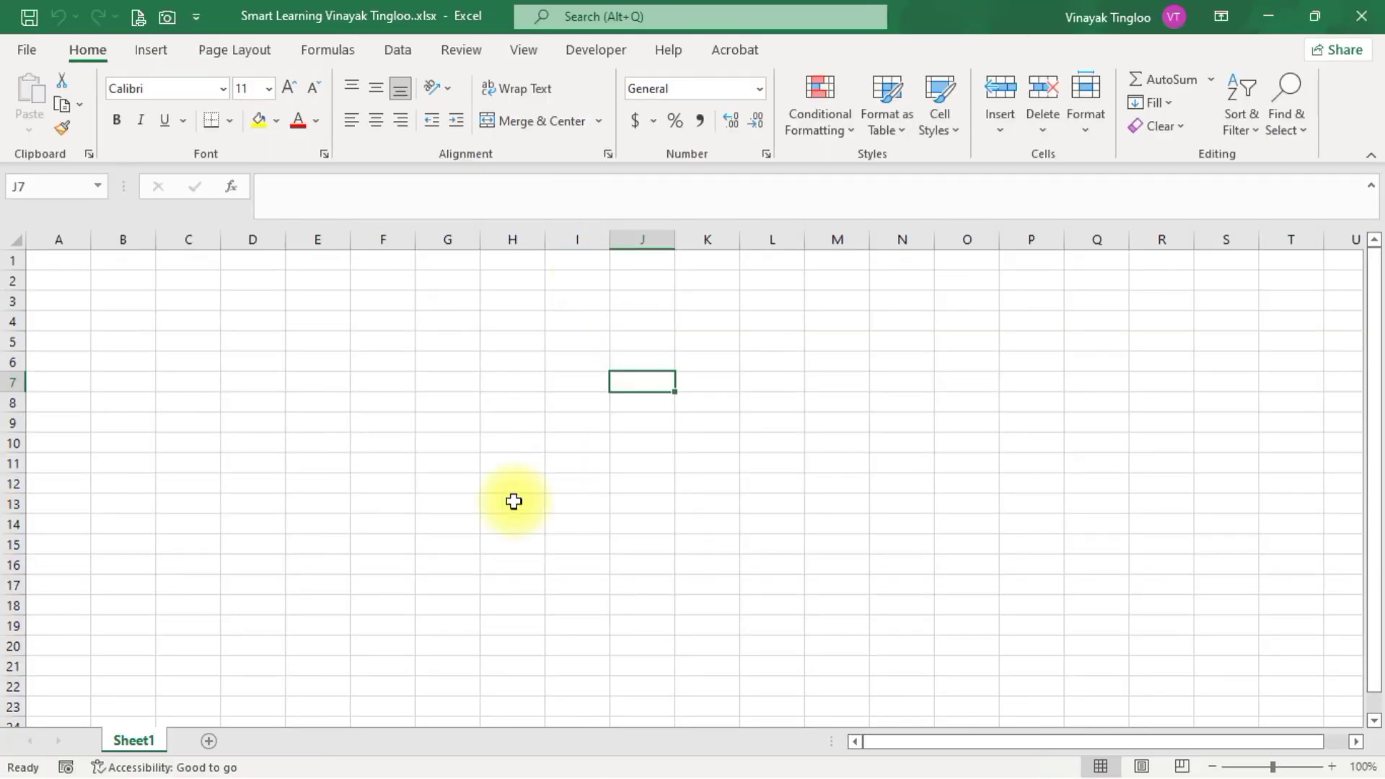
{"action": "left_click", "coordinate": [448, 485]}
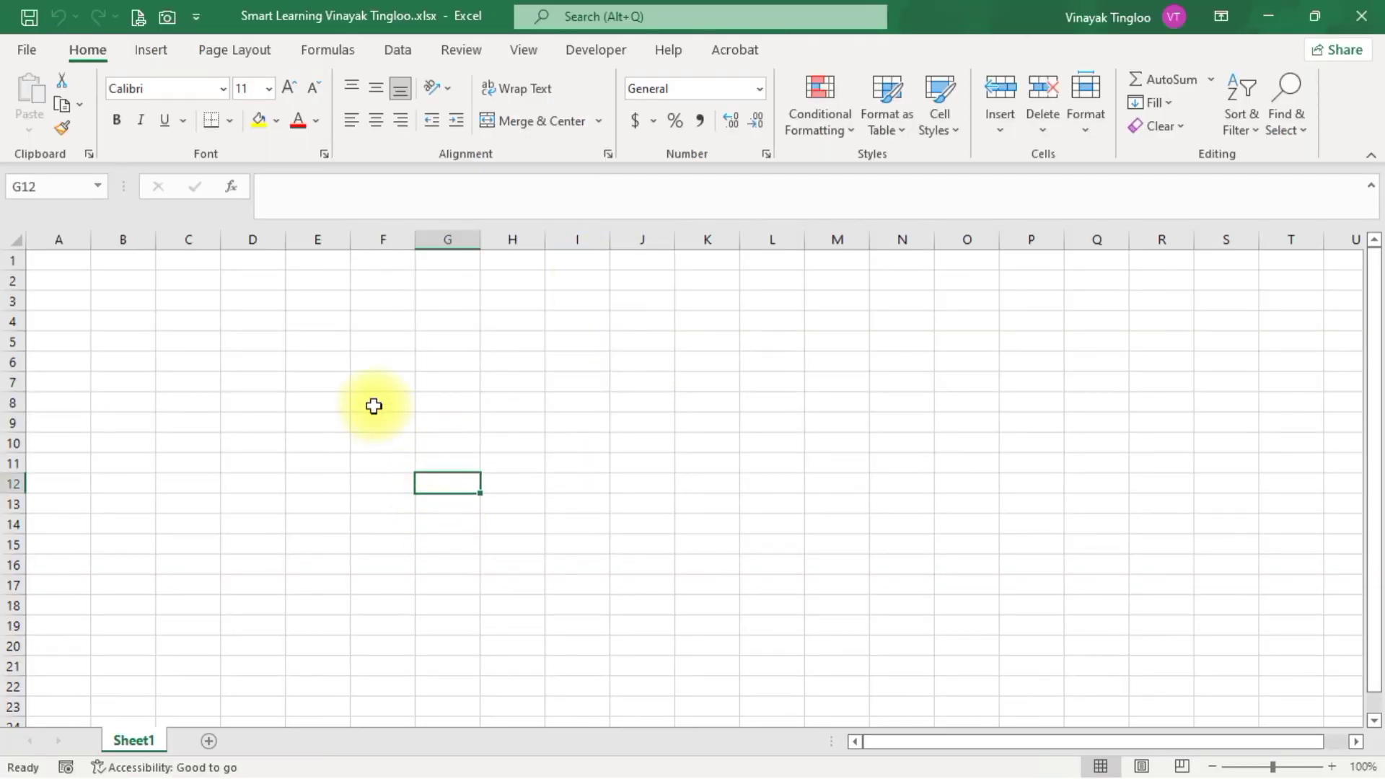
{"action": "left_click", "coordinate": [1361, 16]}
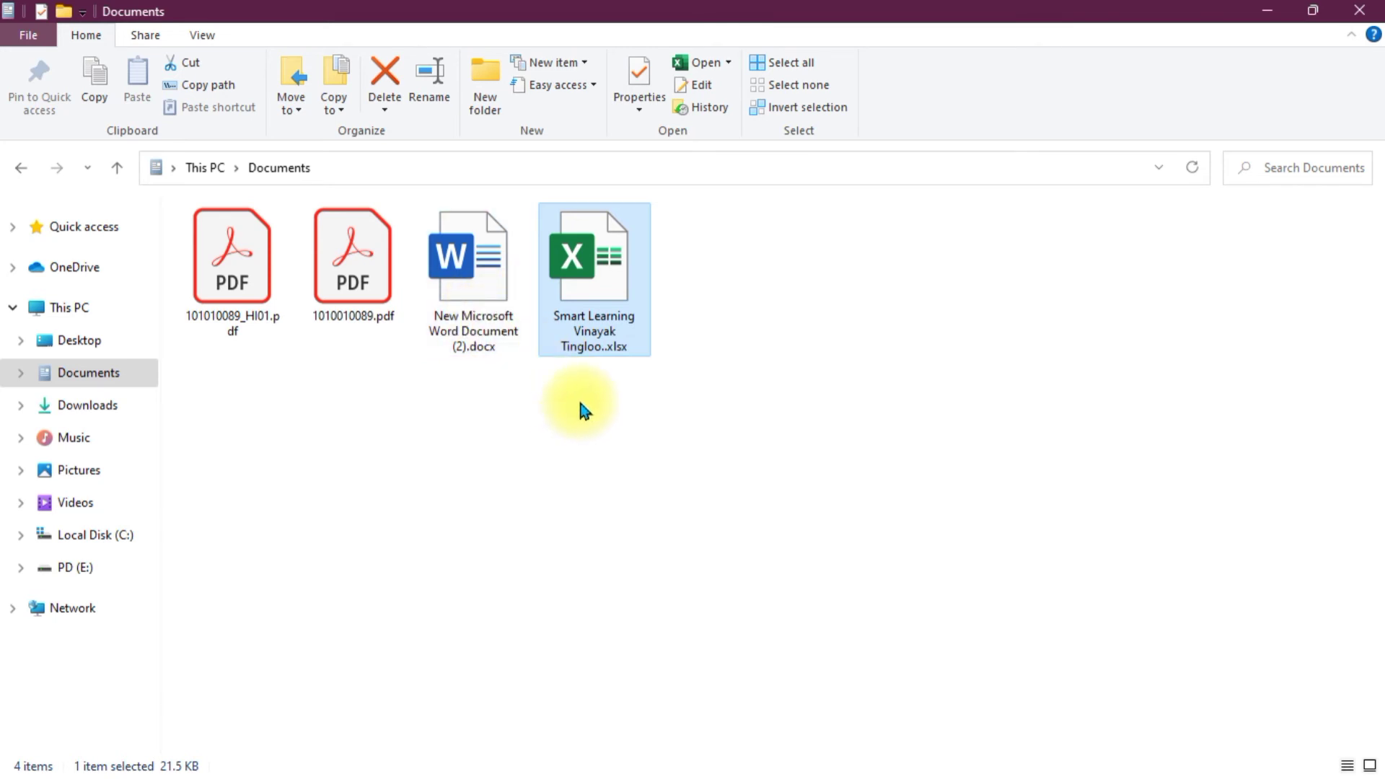
Step: Type a row of semicolons in the Word document, set them to size 55, and save
{"action": "left_click", "coordinate": [473, 272]}
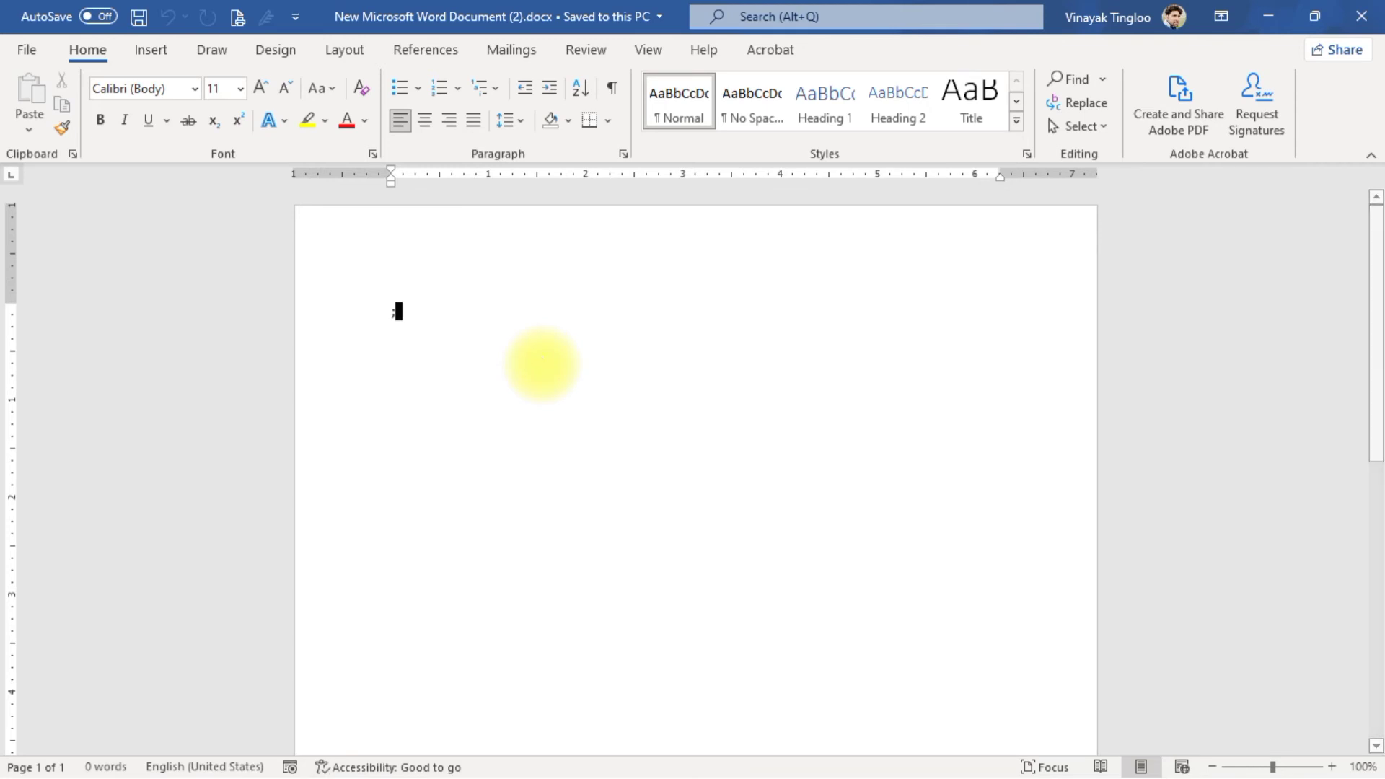
{"action": "type", "text": "::::::::"}
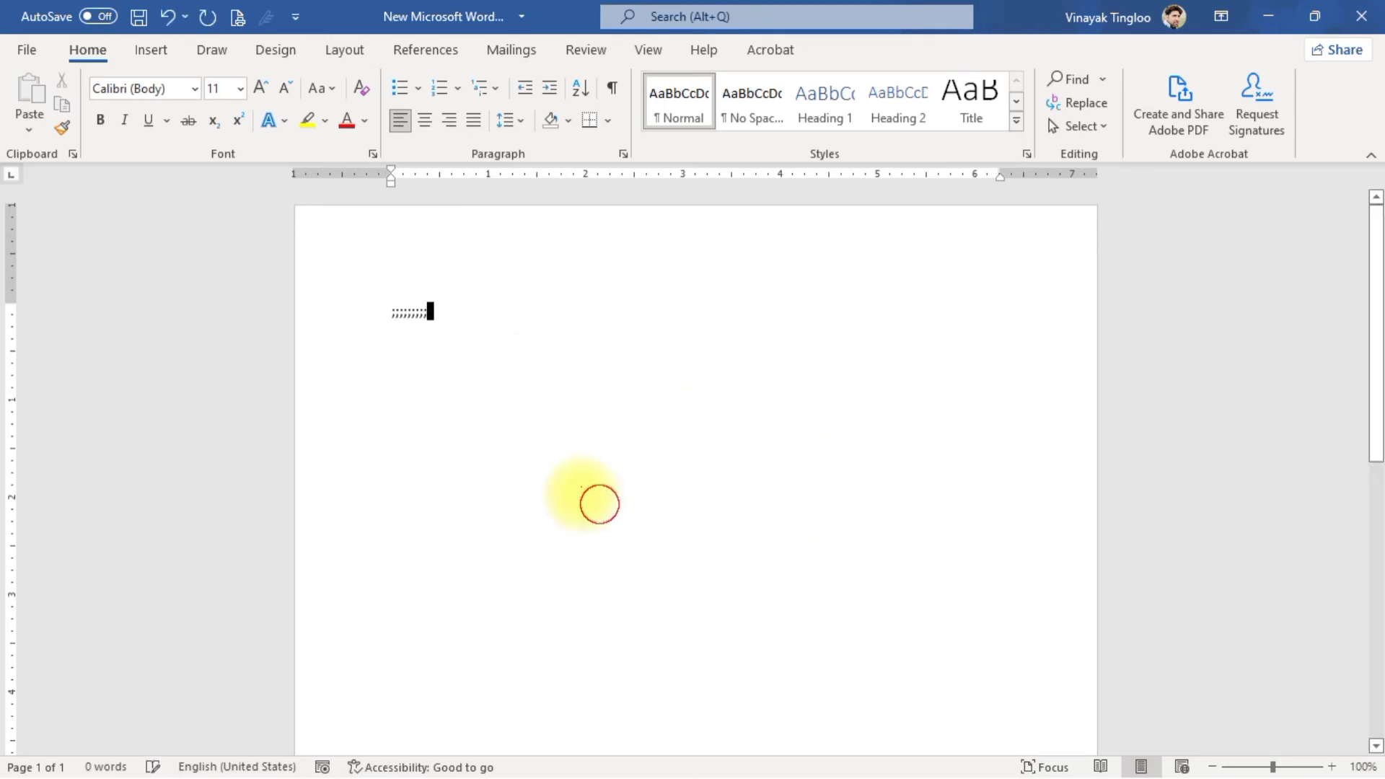
{"action": "left_click_drag", "start_coordinate": [396, 313], "coordinate": [551, 314]}
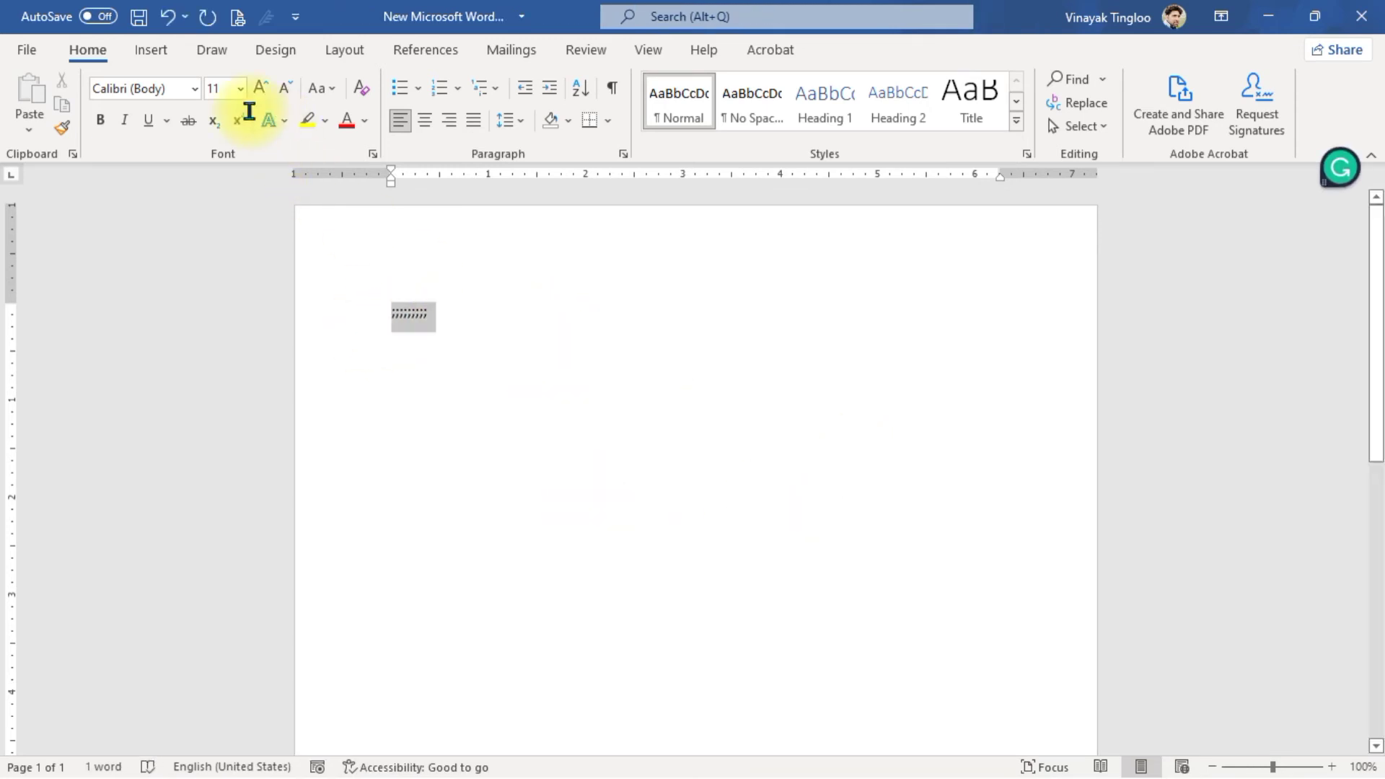
{"action": "left_click", "coordinate": [225, 88]}
{"action": "type", "text": "55"}
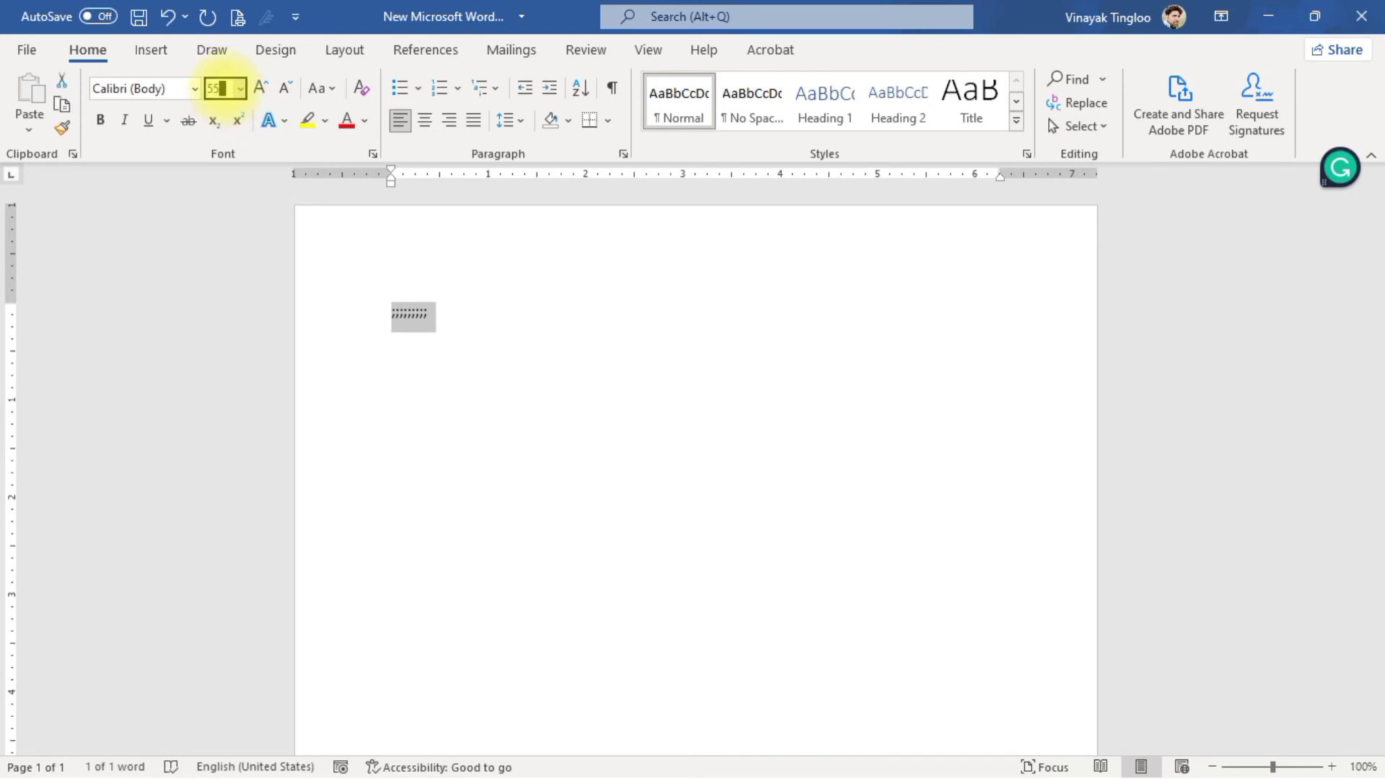
{"action": "key", "text": "Return"}
{"action": "left_click", "coordinate": [737, 446]}
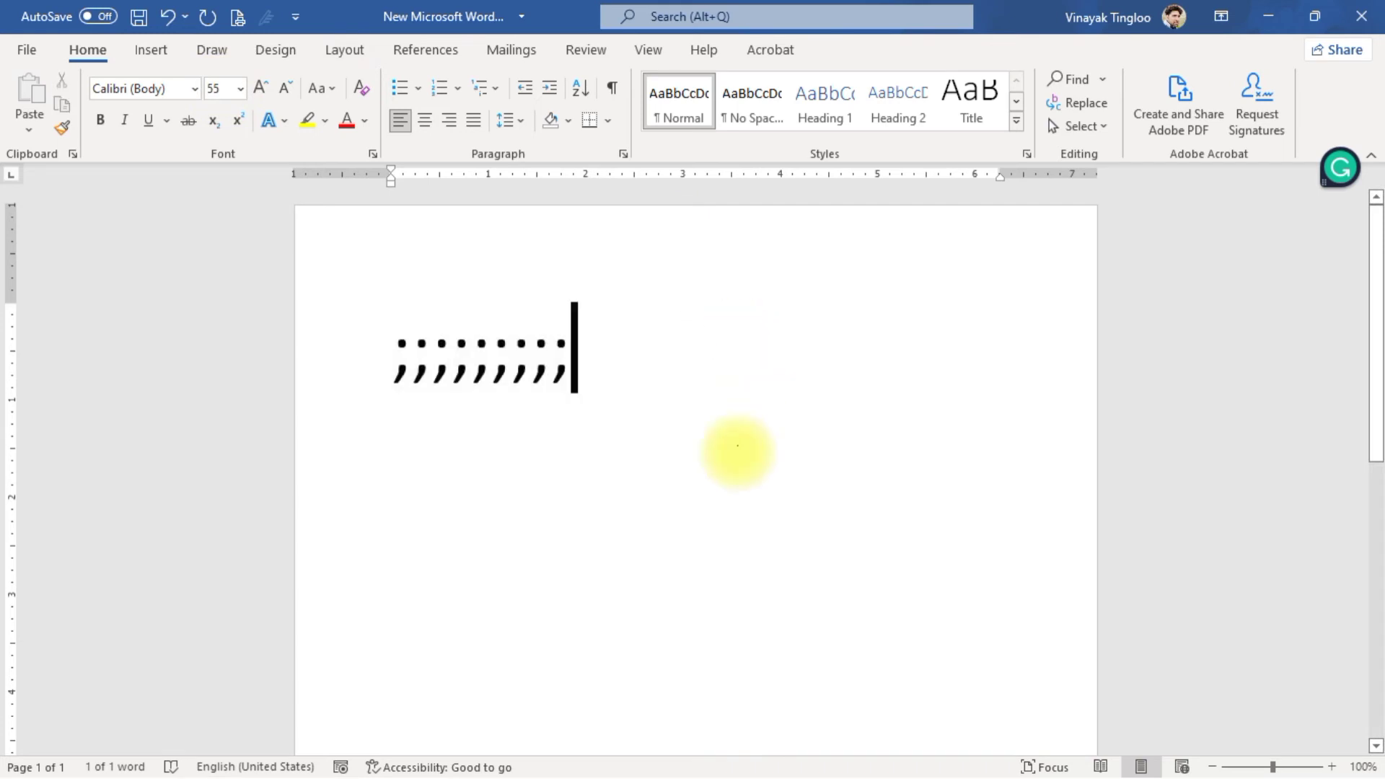
{"action": "left_click", "coordinate": [138, 16]}
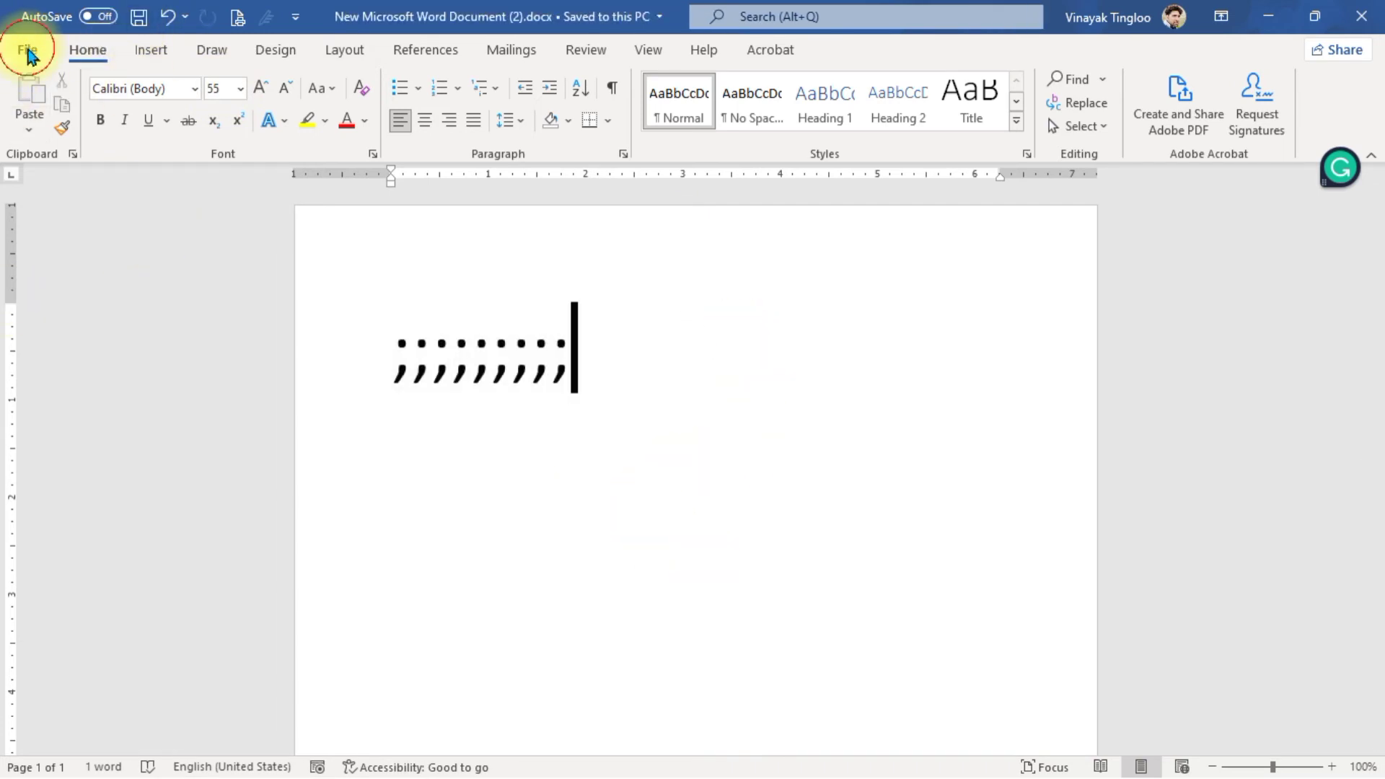
Step: Open the Save As dialog browsing to the Documents folder
{"action": "left_click", "coordinate": [29, 52]}
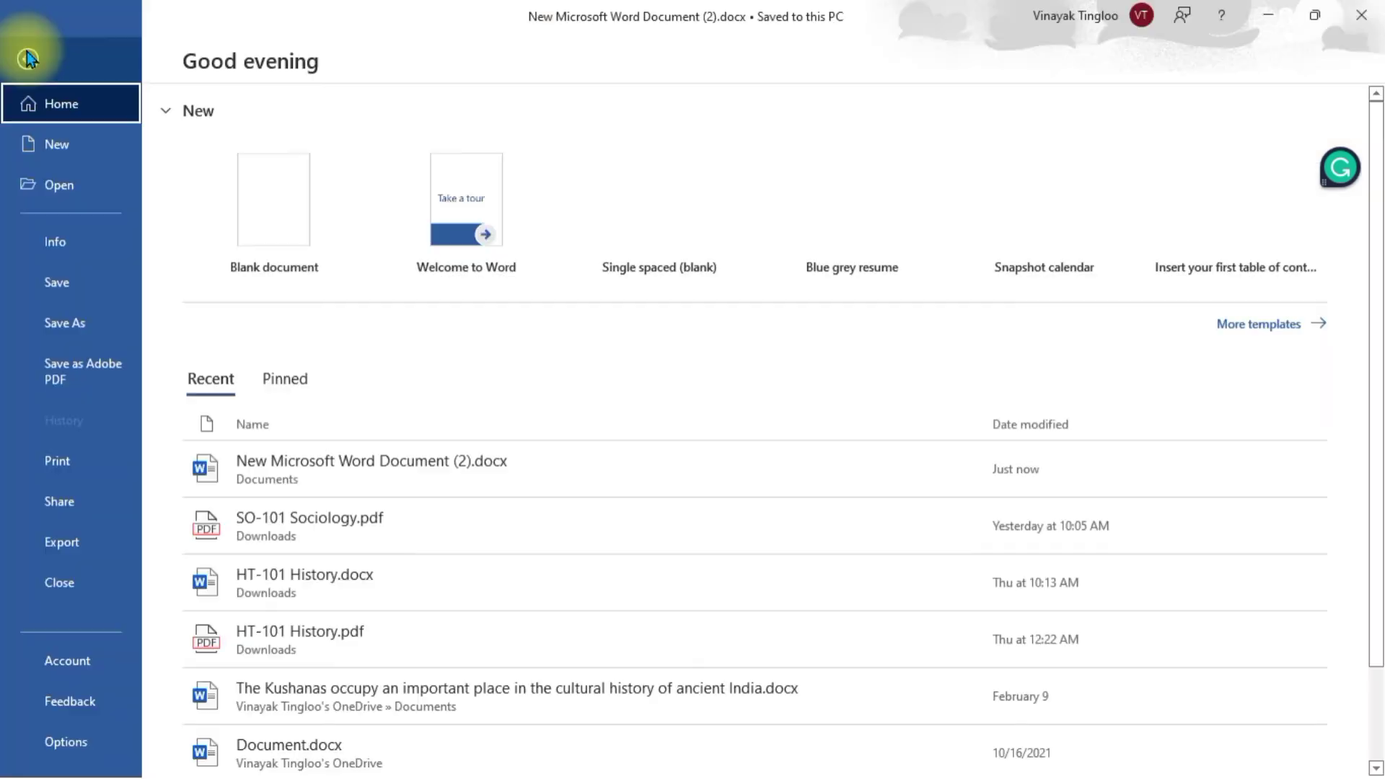
{"action": "left_click", "coordinate": [75, 330]}
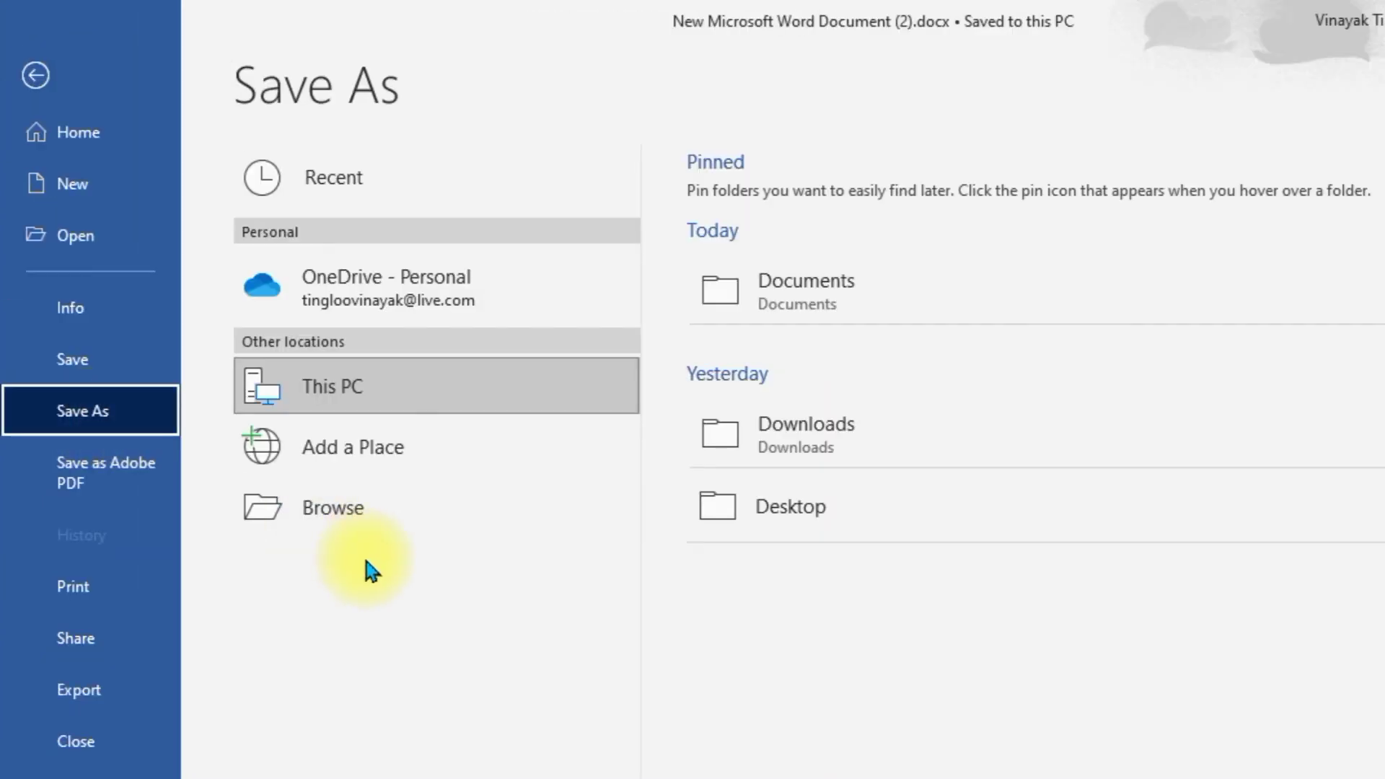
{"action": "left_click", "coordinate": [365, 501]}
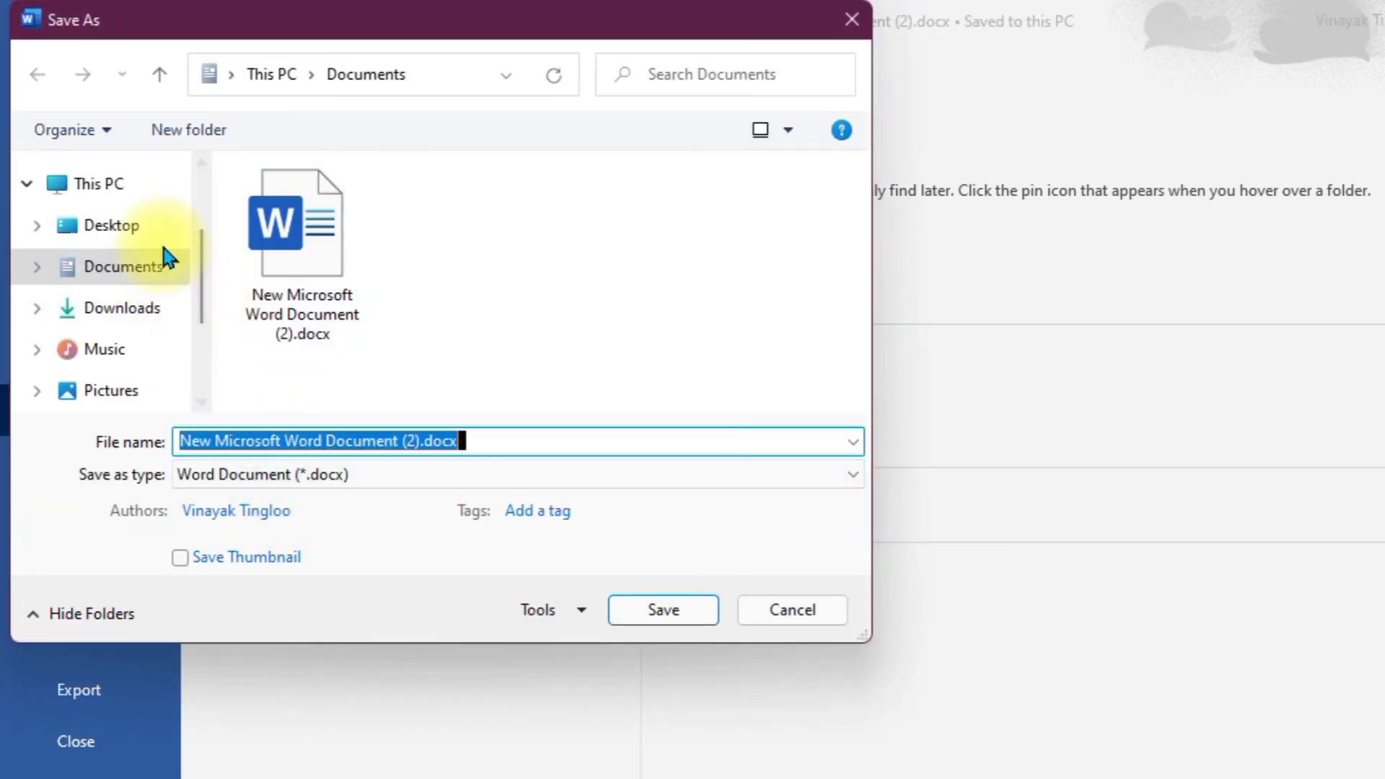
{"action": "left_click", "coordinate": [104, 225]}
{"action": "left_click", "coordinate": [109, 268]}
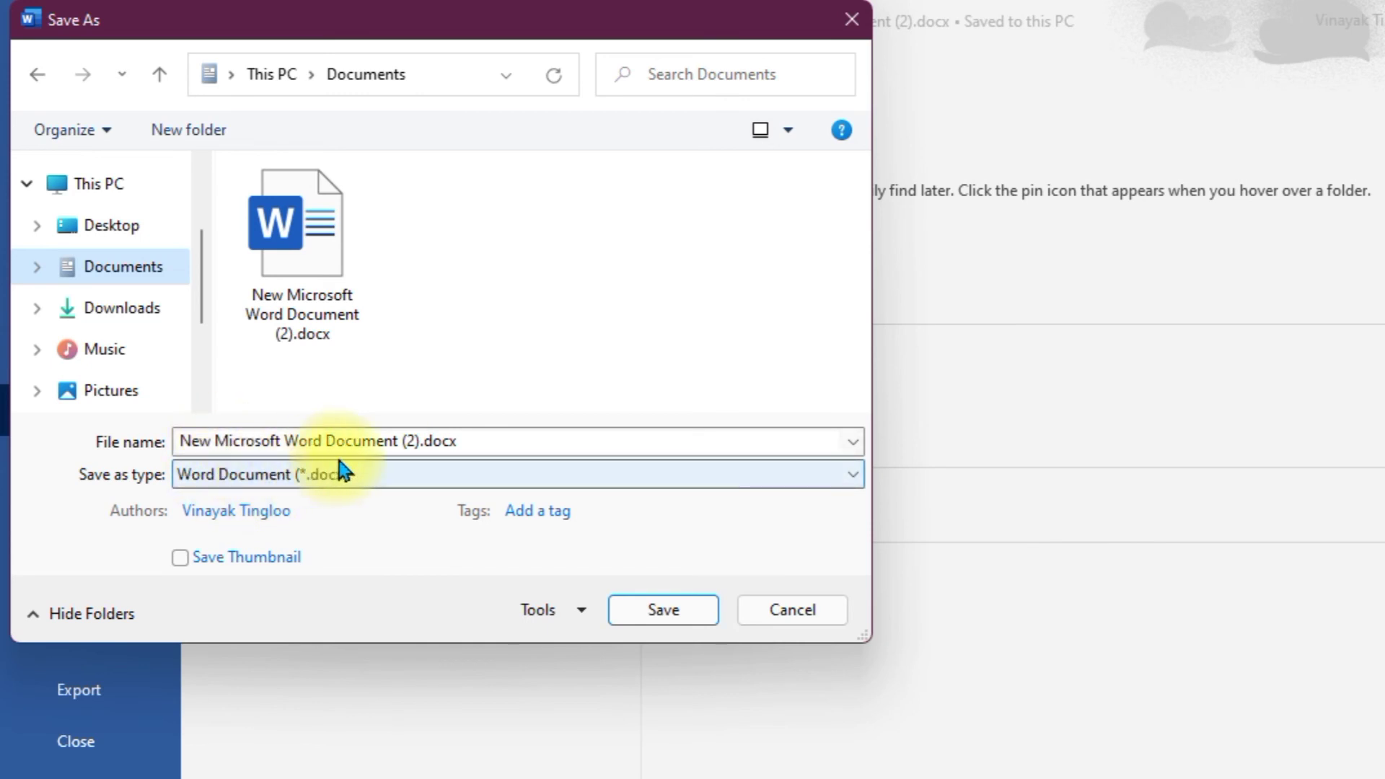
Step: Set a password to open in General Options, confirm it, and save the document
{"action": "left_click", "coordinate": [581, 612]}
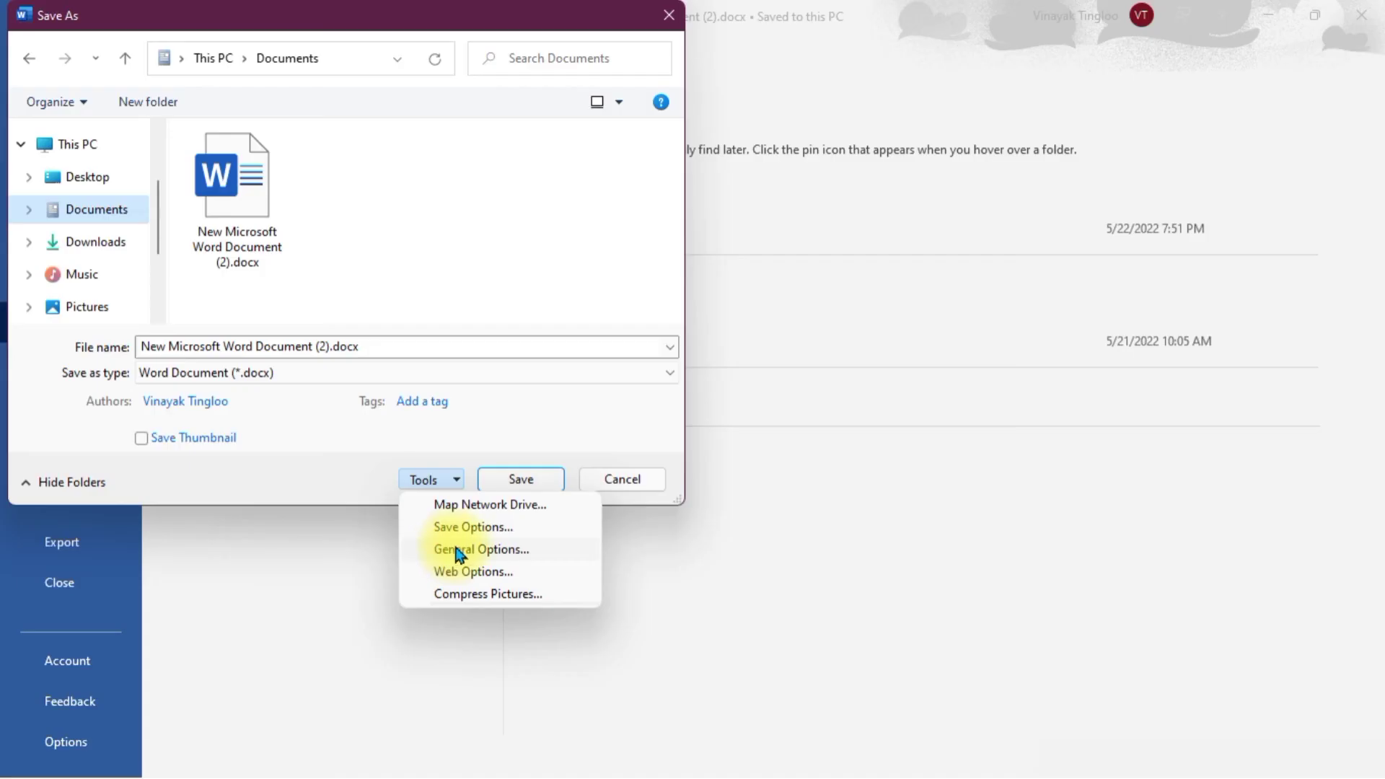
{"action": "left_click", "coordinate": [460, 550]}
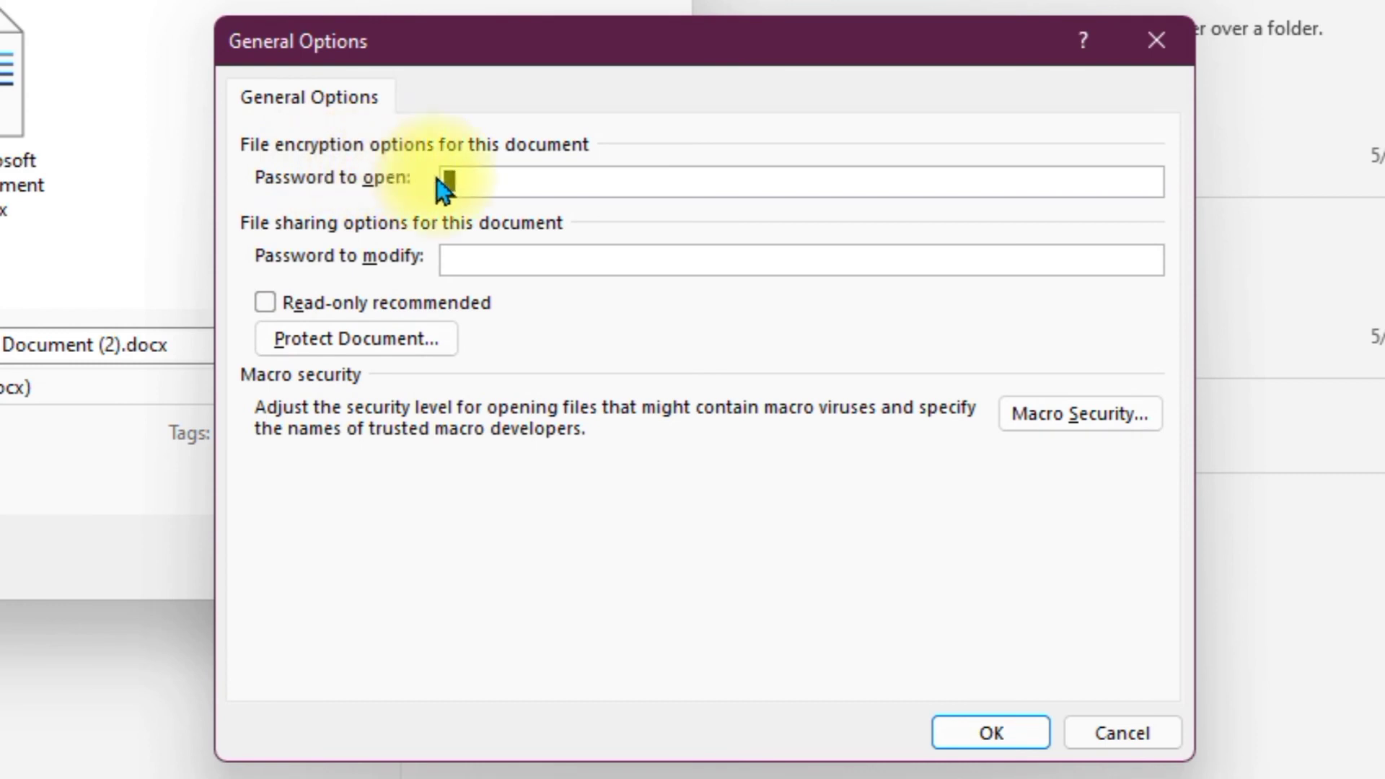
{"action": "left_click", "coordinate": [510, 178]}
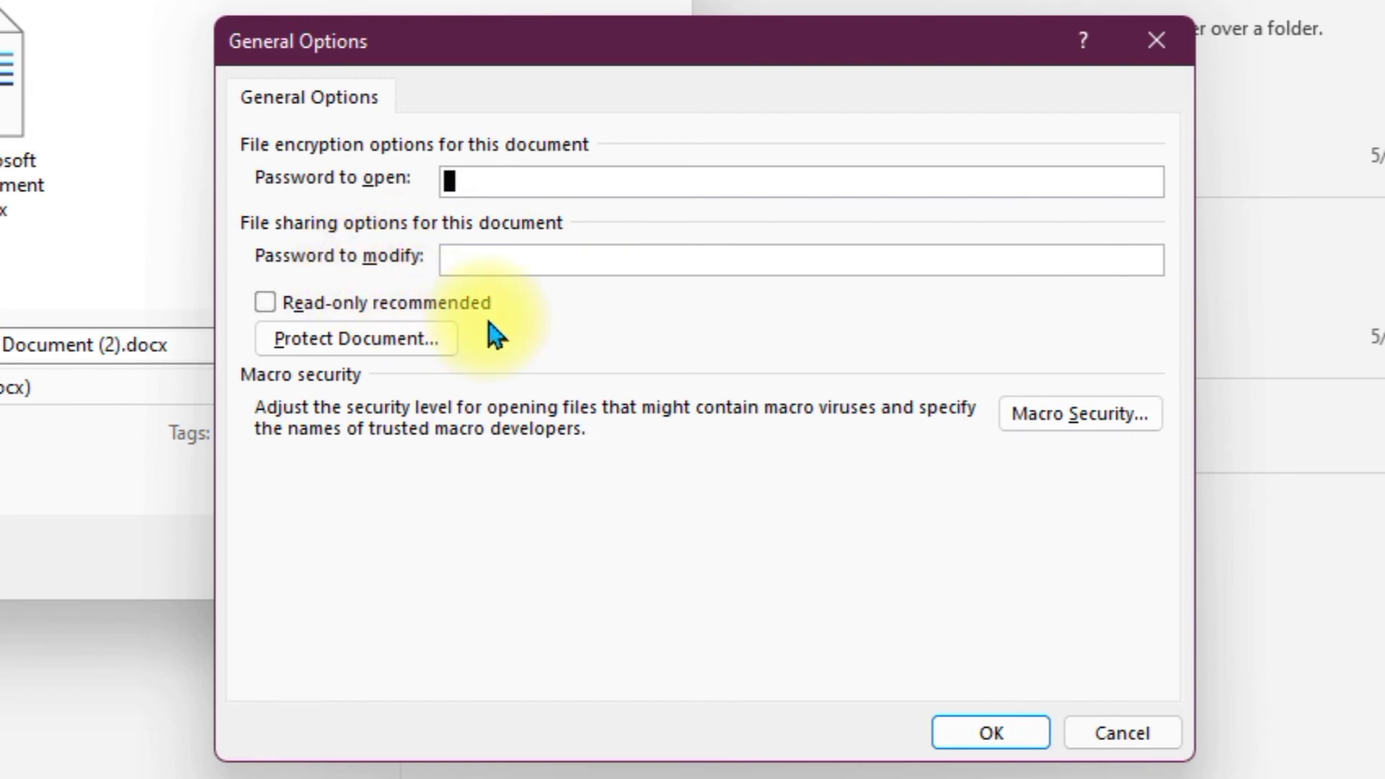
{"action": "left_click", "coordinate": [512, 180]}
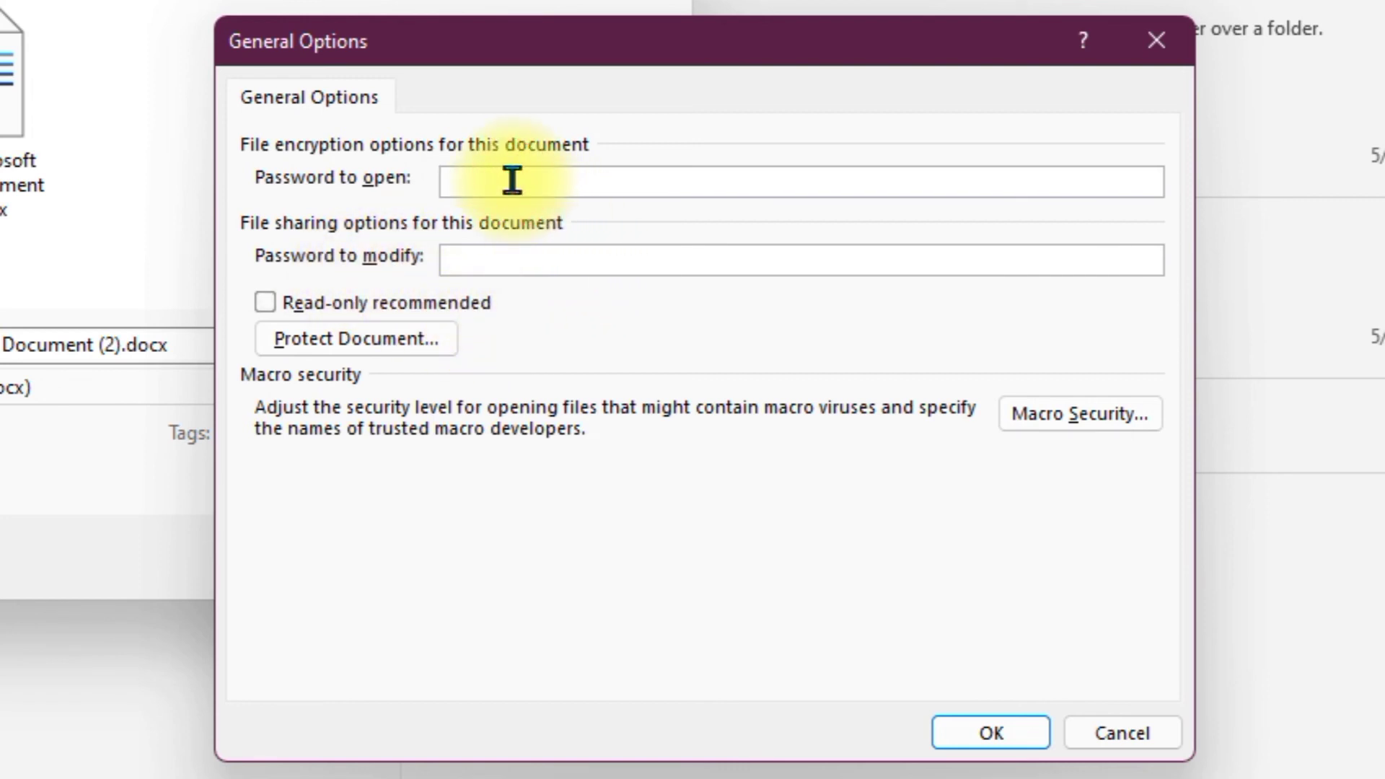
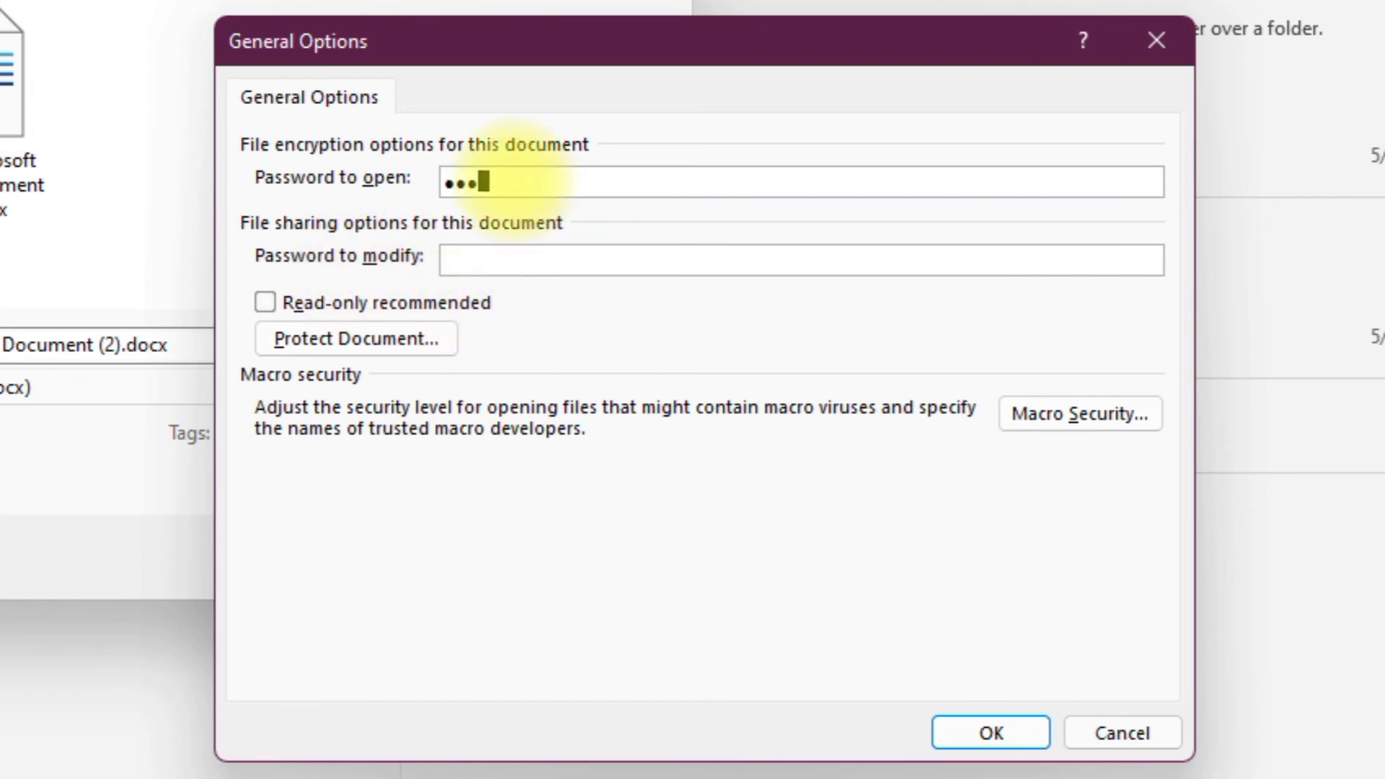
{"action": "left_click", "coordinate": [956, 733]}
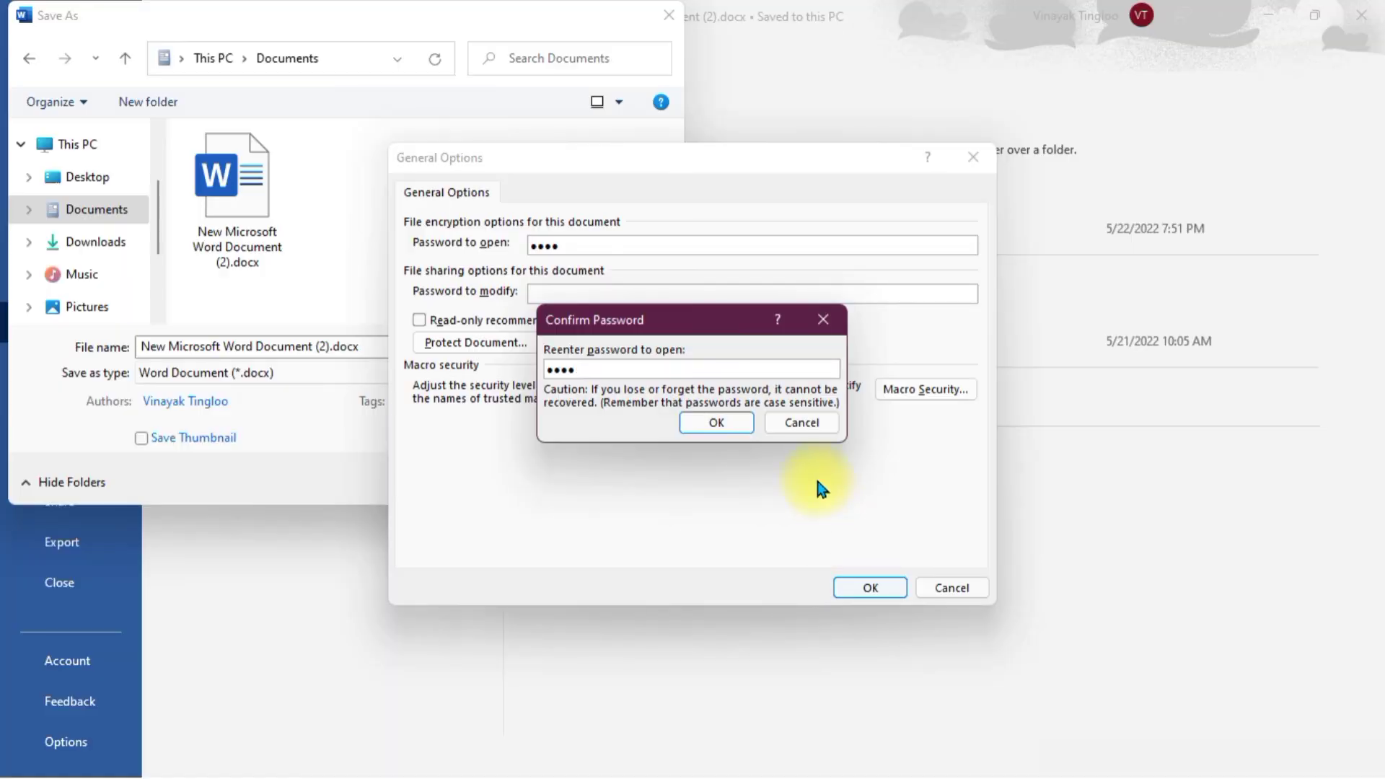
{"action": "left_click", "coordinate": [725, 422]}
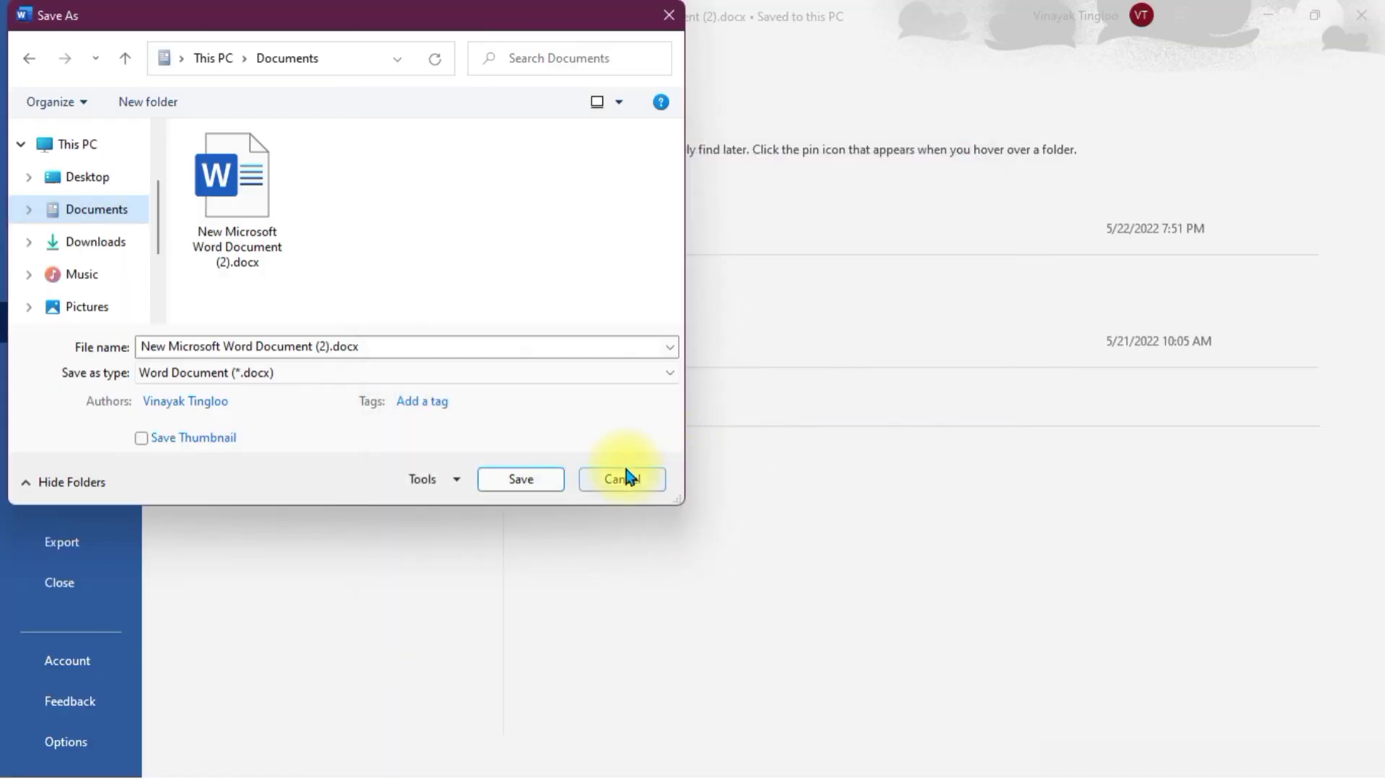
{"action": "left_click", "coordinate": [516, 482]}
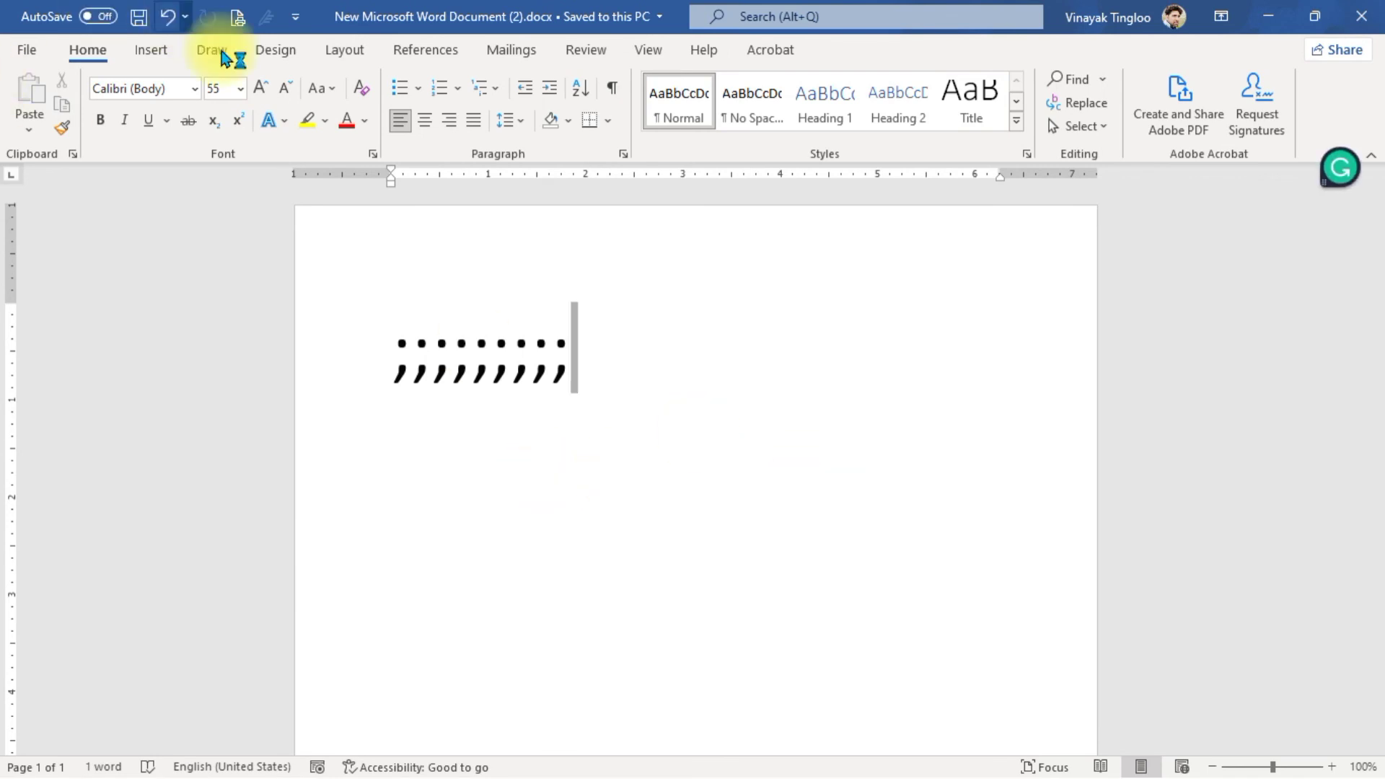
Step: Reopen New Microsoft Word Document (2).docx with its password, then minimize Word and File Explorer
{"action": "left_click", "coordinate": [1361, 16]}
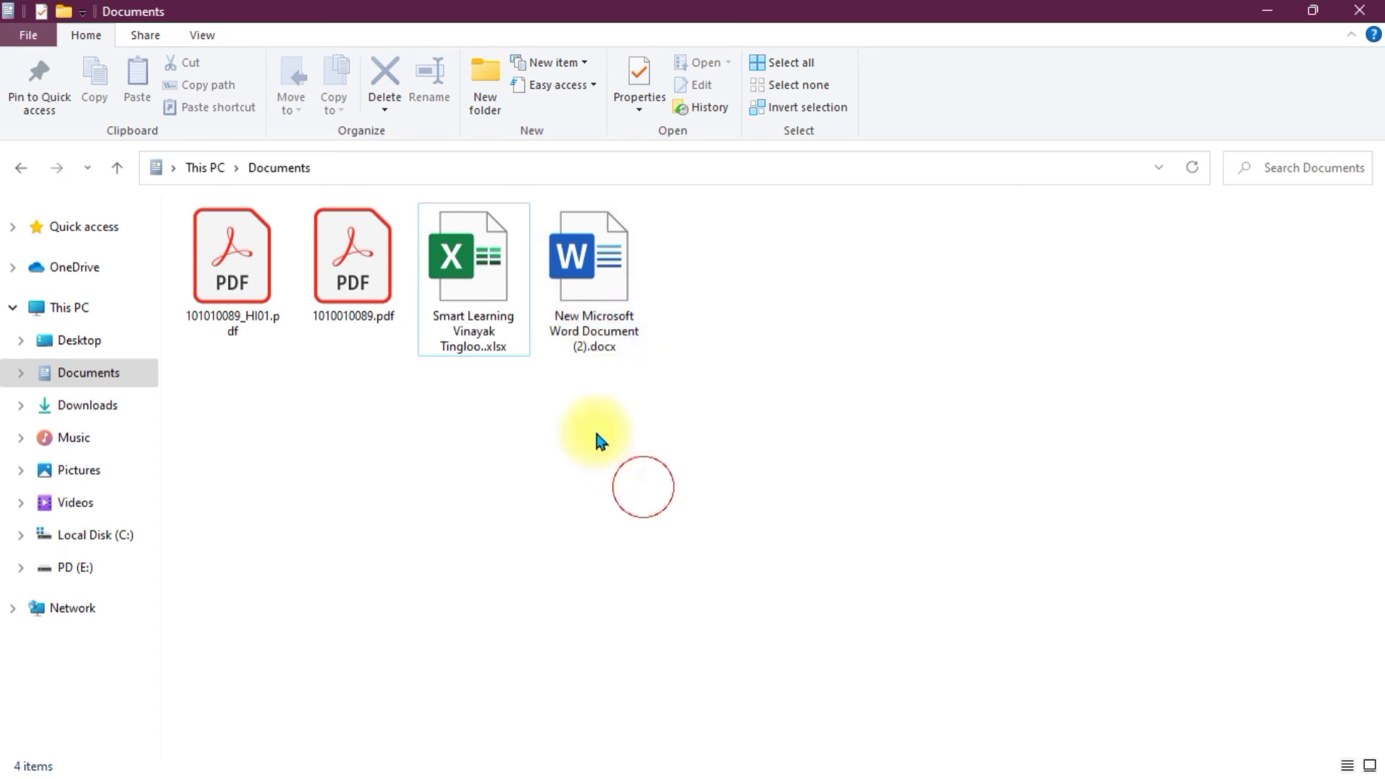
{"action": "double_click", "coordinate": [587, 301]}
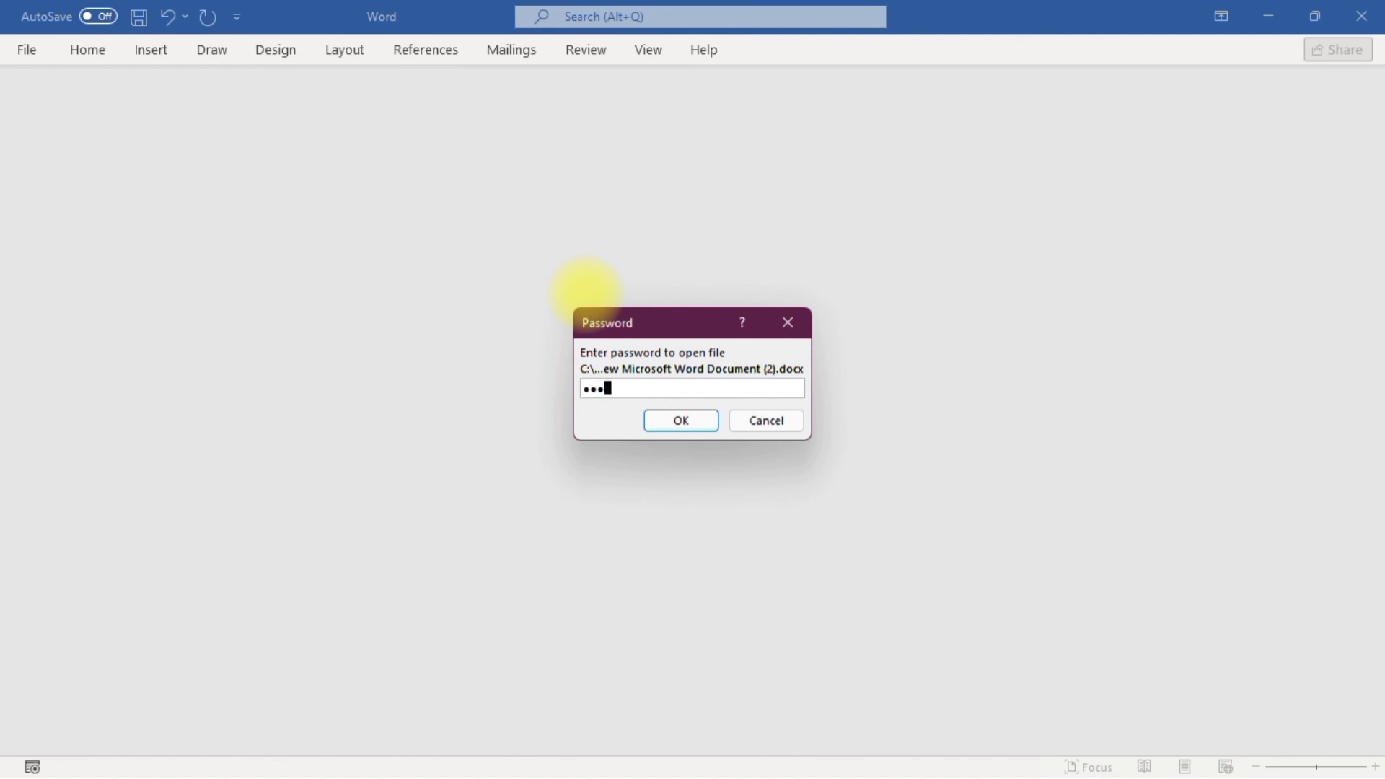
{"action": "key", "text": "Return"}
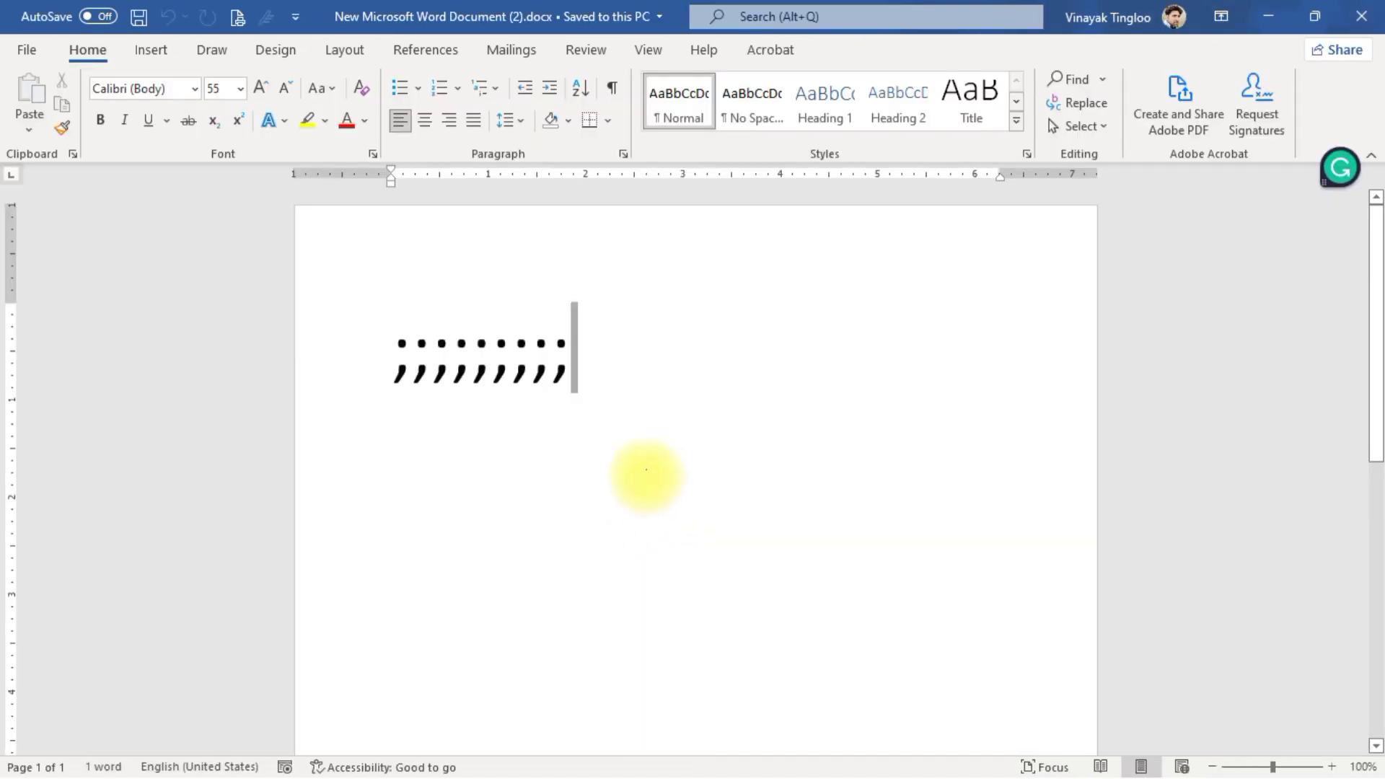
{"action": "left_click", "coordinate": [1262, 12]}
{"action": "left_click", "coordinate": [1258, 13]}
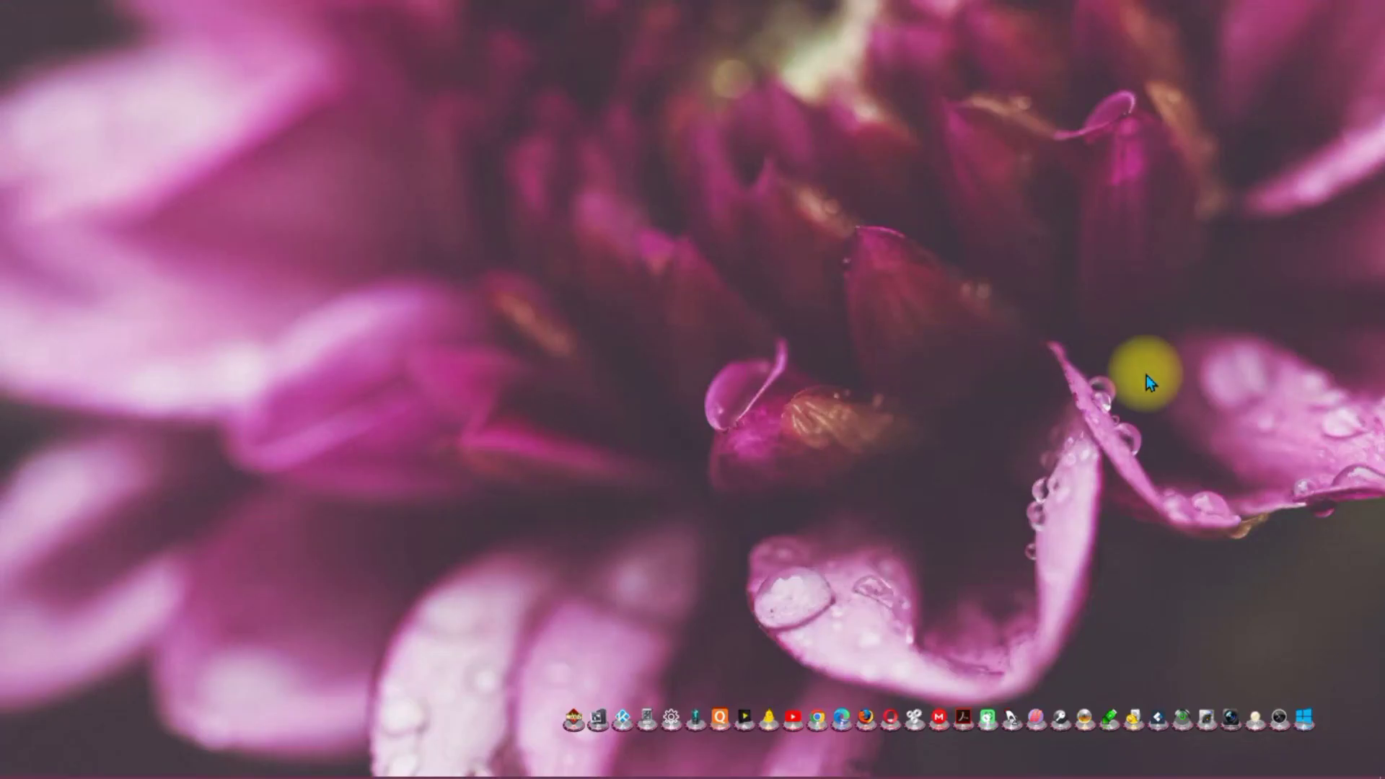